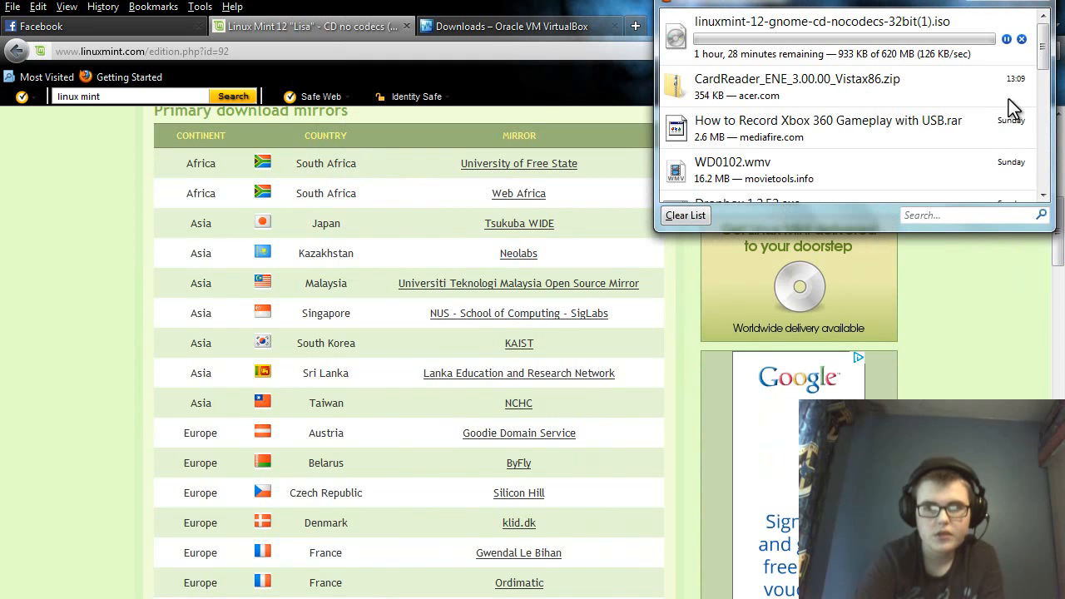
Close the Firefox downloads list once the Mint 12 ISO starts downloading from a mirror.
left_click(583, 42)
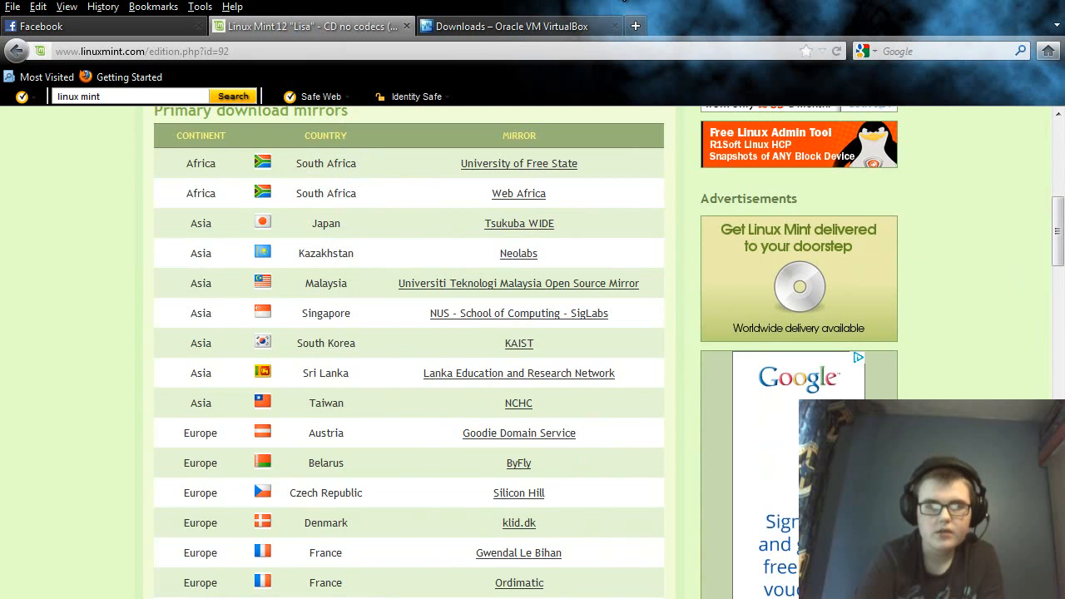
Save the VirtualBox 4.1.12 installer for Windows hosts and check it in the downloads list.
left_click(481, 35)
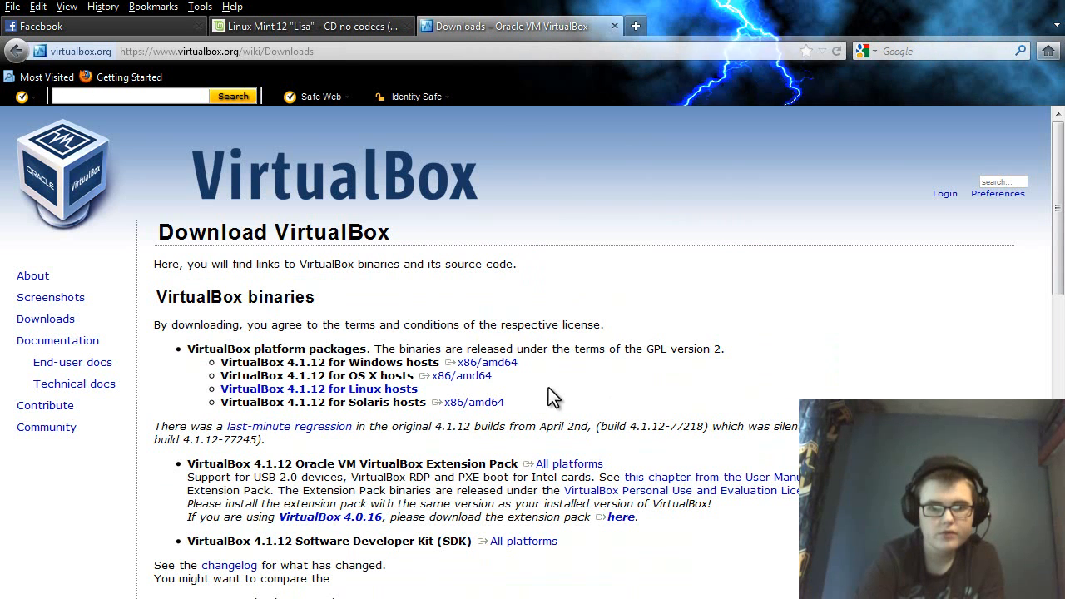
left_click(505, 365)
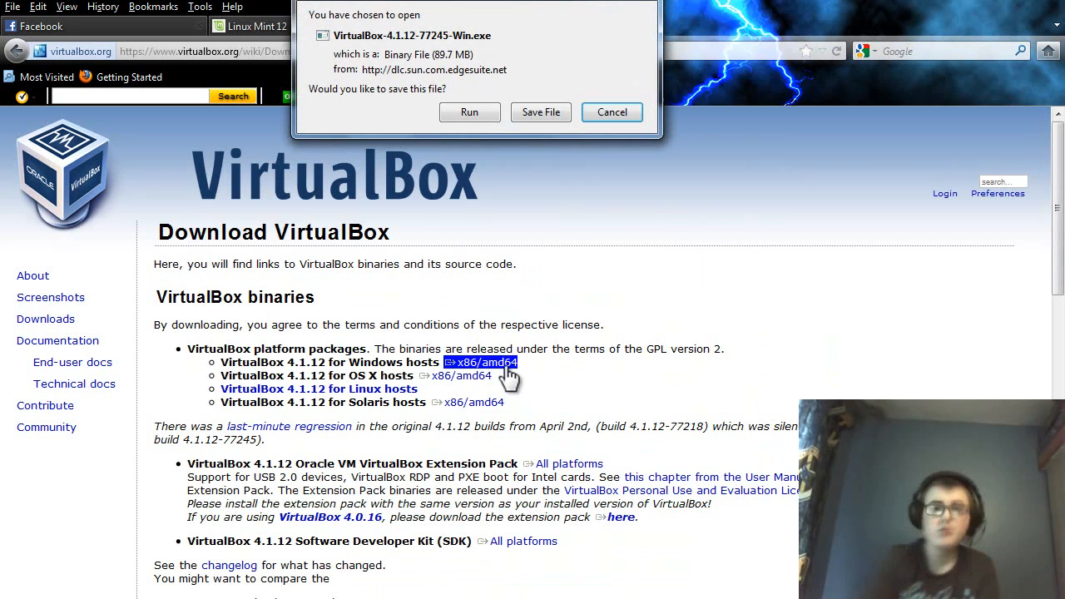
left_click(538, 117)
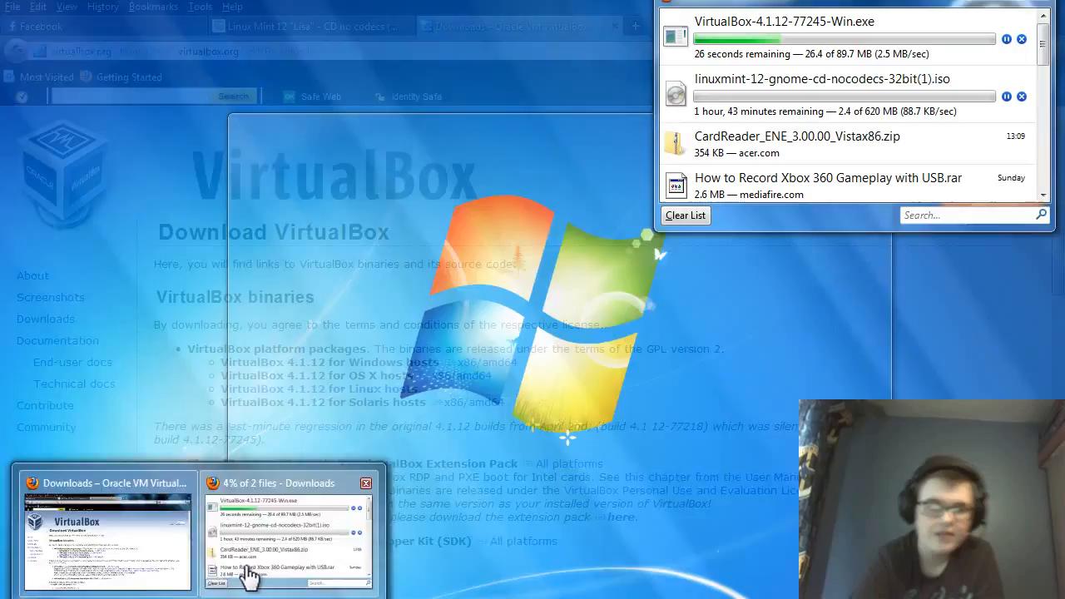
left_click(249, 570)
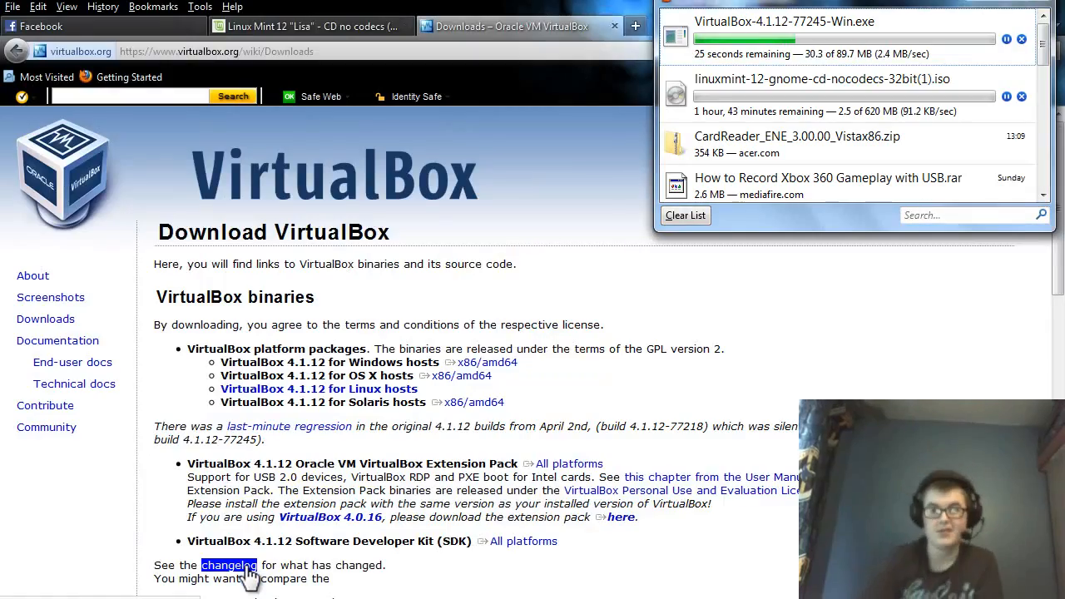
left_click(250, 570)
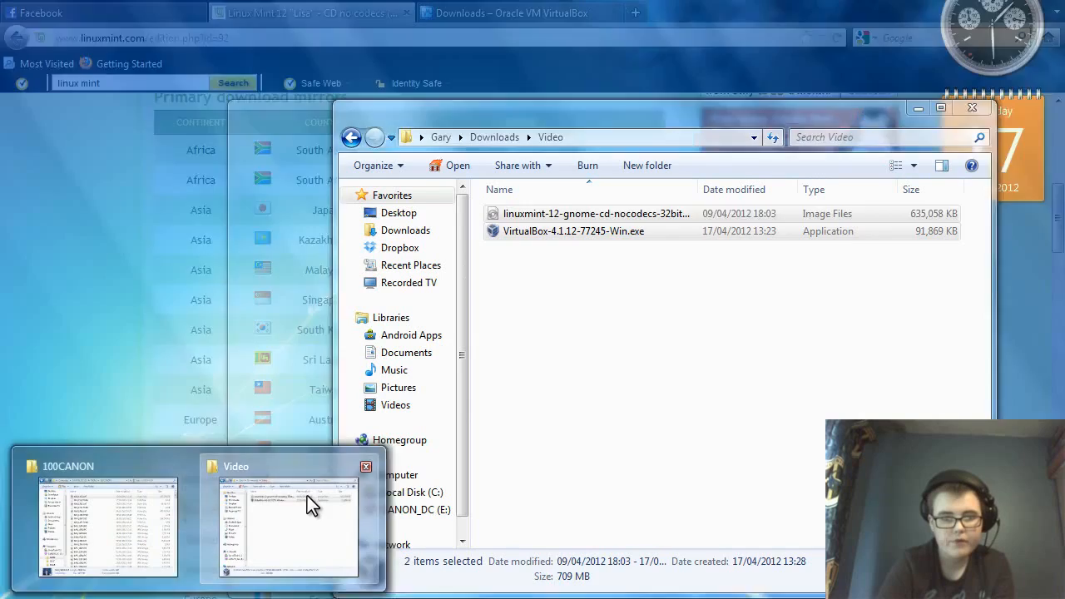
Run VirtualBox-4.1.12-77245-Win.exe from the Video folder, allowing it past the security warning.
left_click(307, 496)
left_click(580, 289)
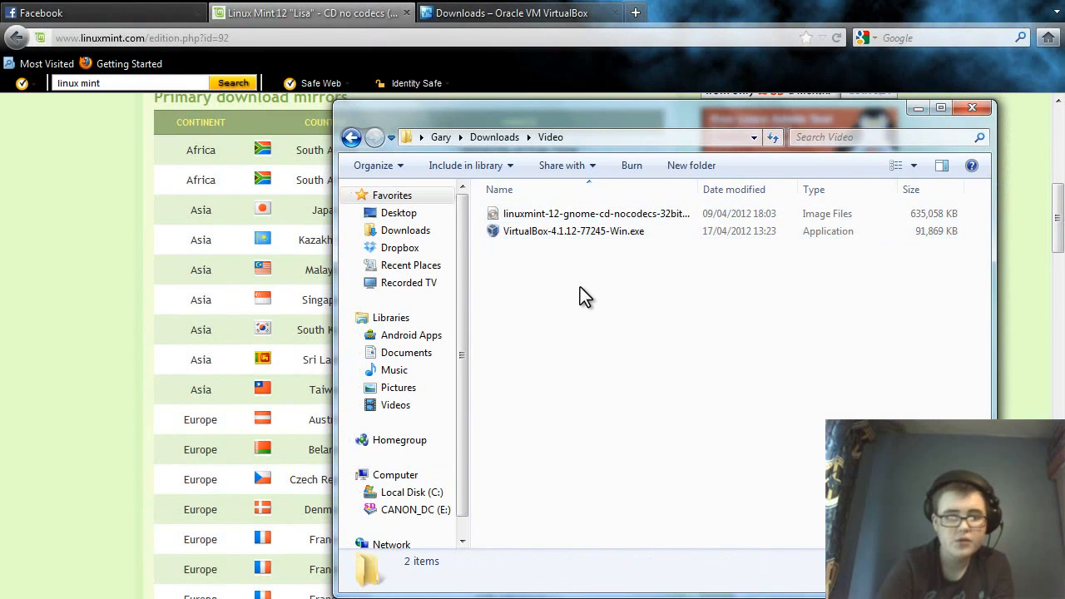
left_click(589, 237)
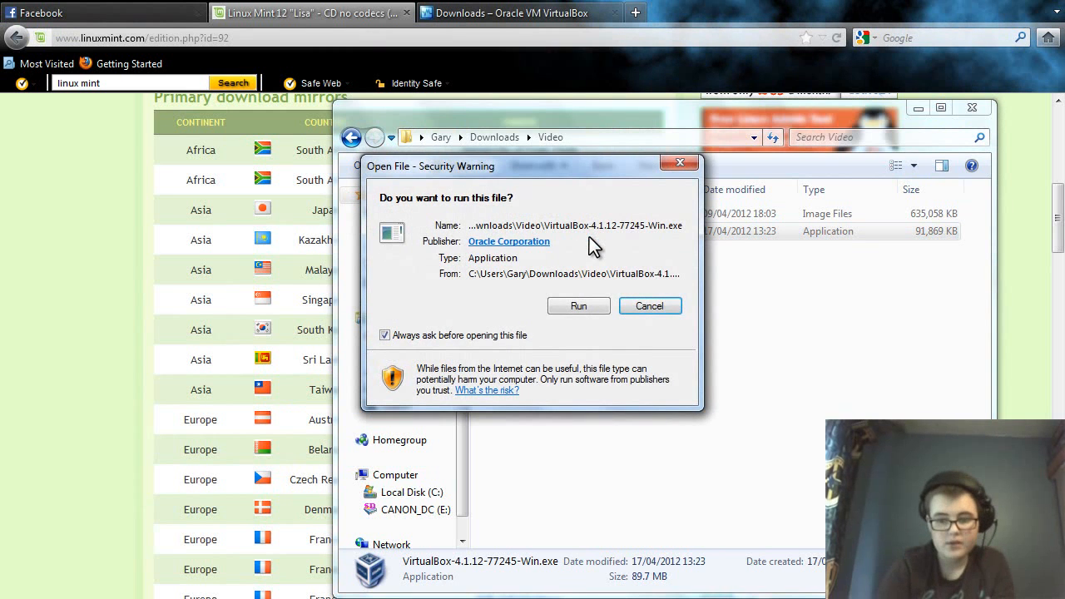
left_click(573, 305)
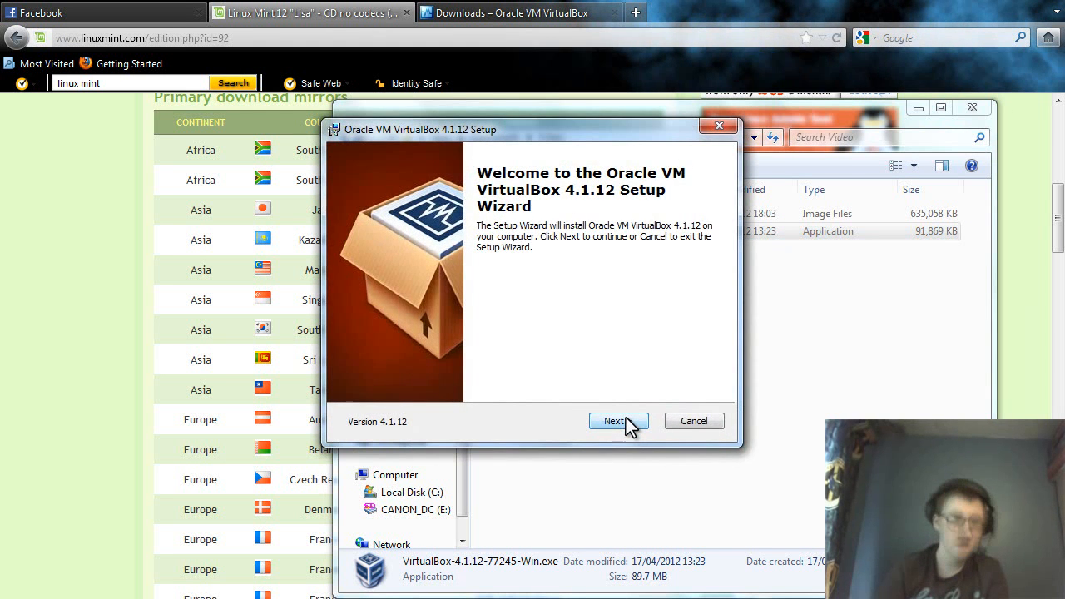
Install VirtualBox 4.1.12 with default features and shortcuts, accepting the network warning and USB driver.
left_click(626, 420)
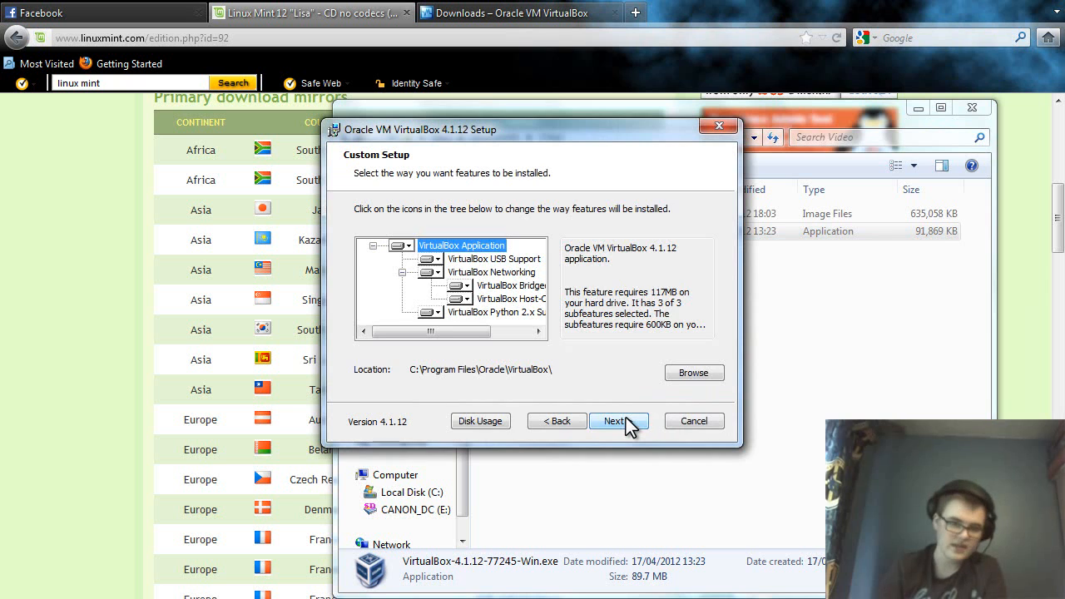
left_click(625, 420)
left_click(626, 421)
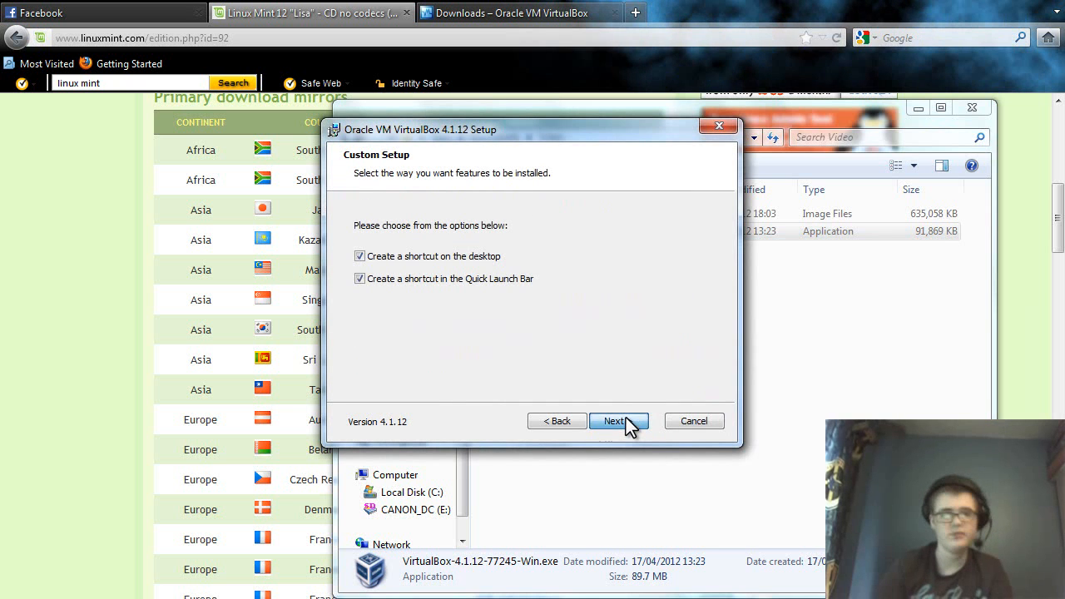
left_click(625, 421)
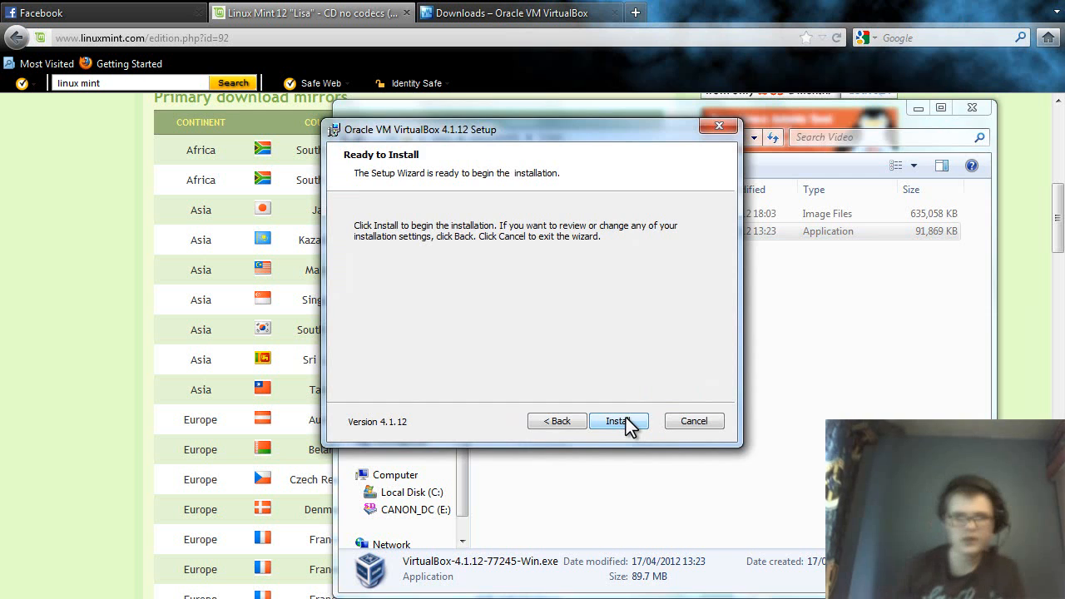
left_click(620, 420)
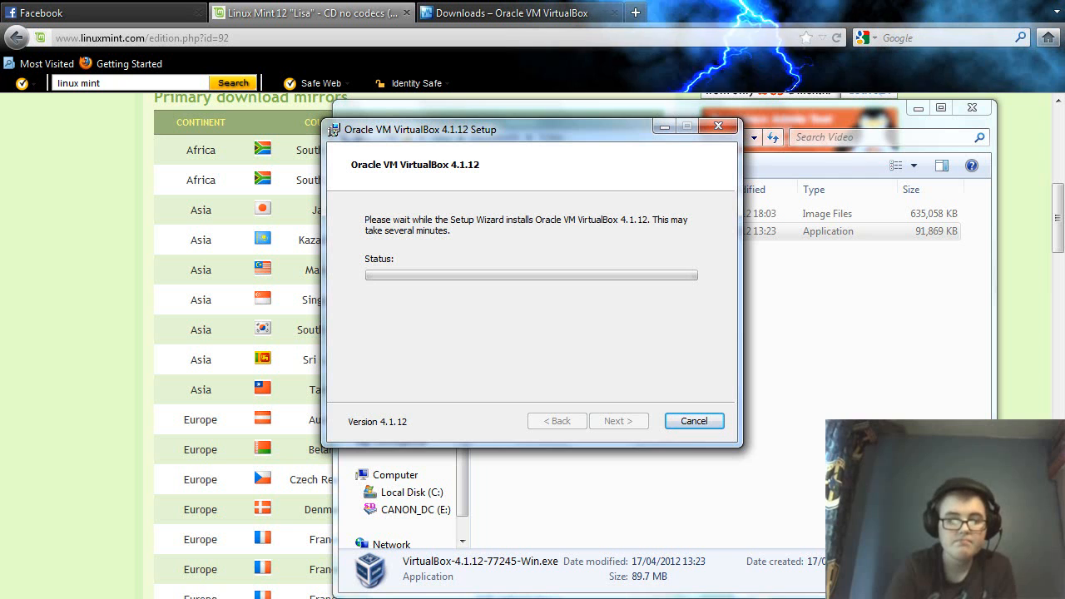
left_click(279, 598)
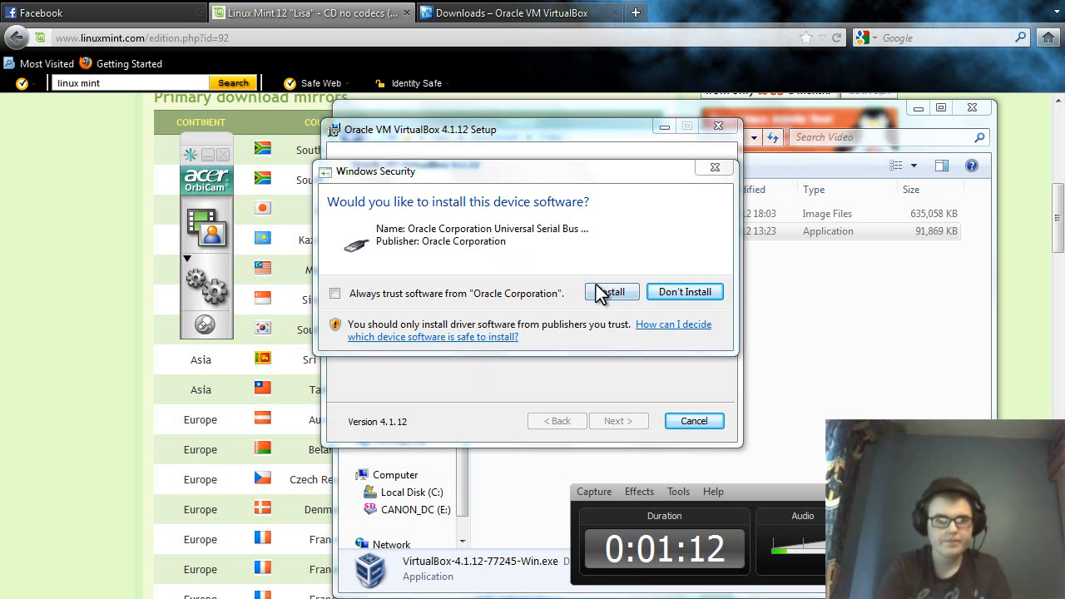
left_click(630, 287)
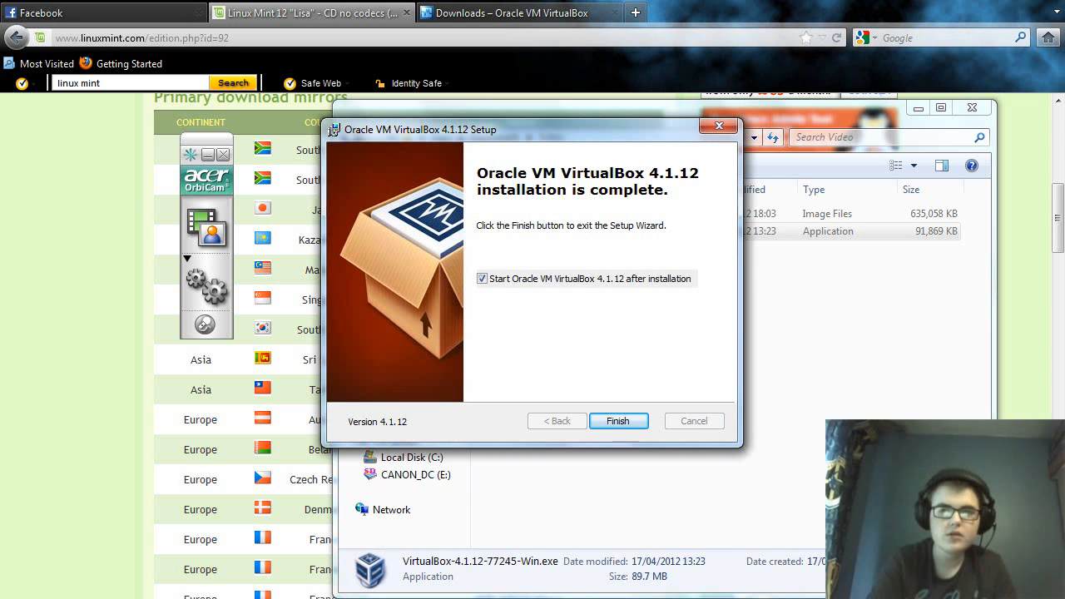
Finish the VirtualBox setup wizard, then cancel closing Firefox's three open tabs.
left_click(618, 421)
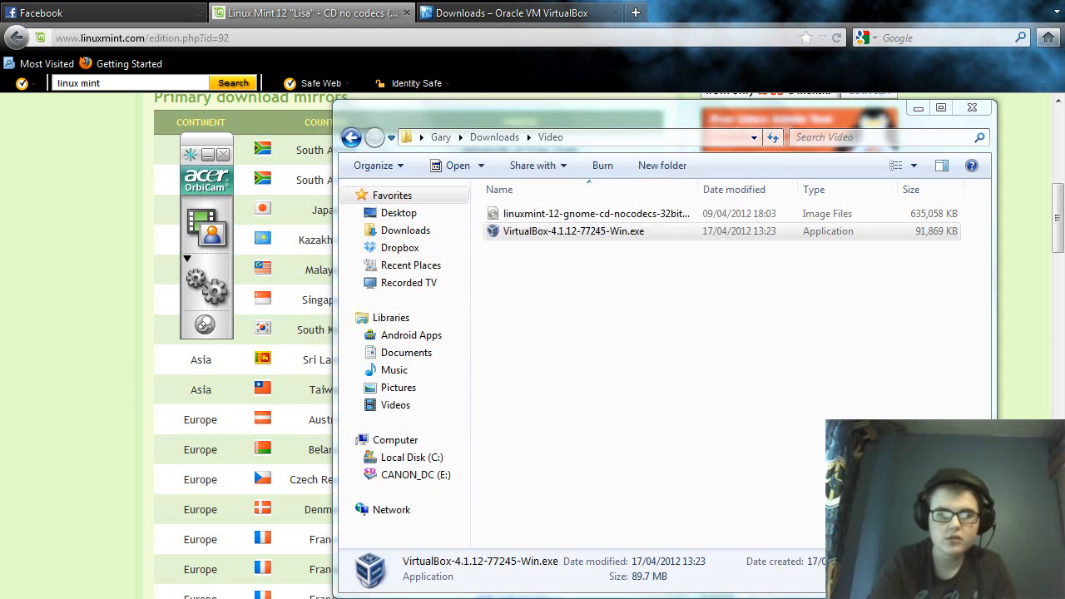
key("alt+F4")
key("alt+F4")
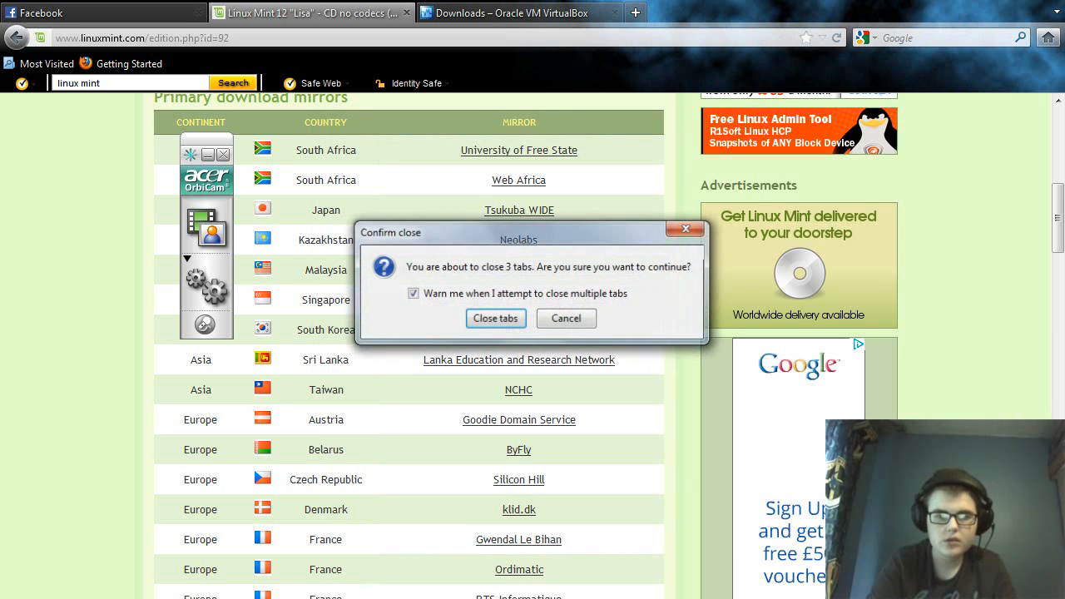
key("Escape")
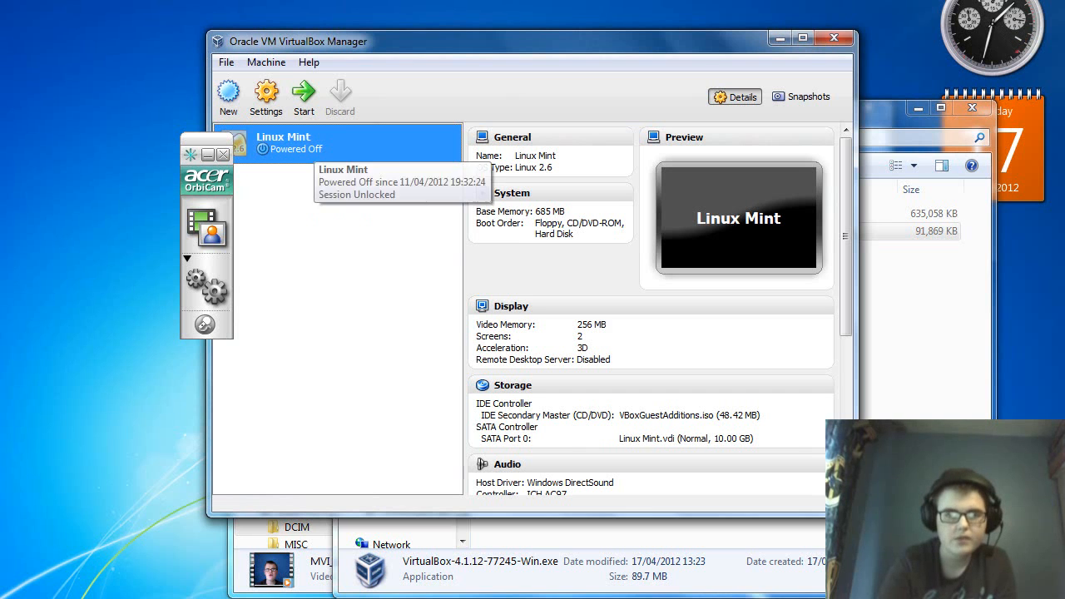
Remove the old Linux Mint machine with all its files and begin a new VM in the maximised Manager.
right_click(310, 142)
left_click(357, 191)
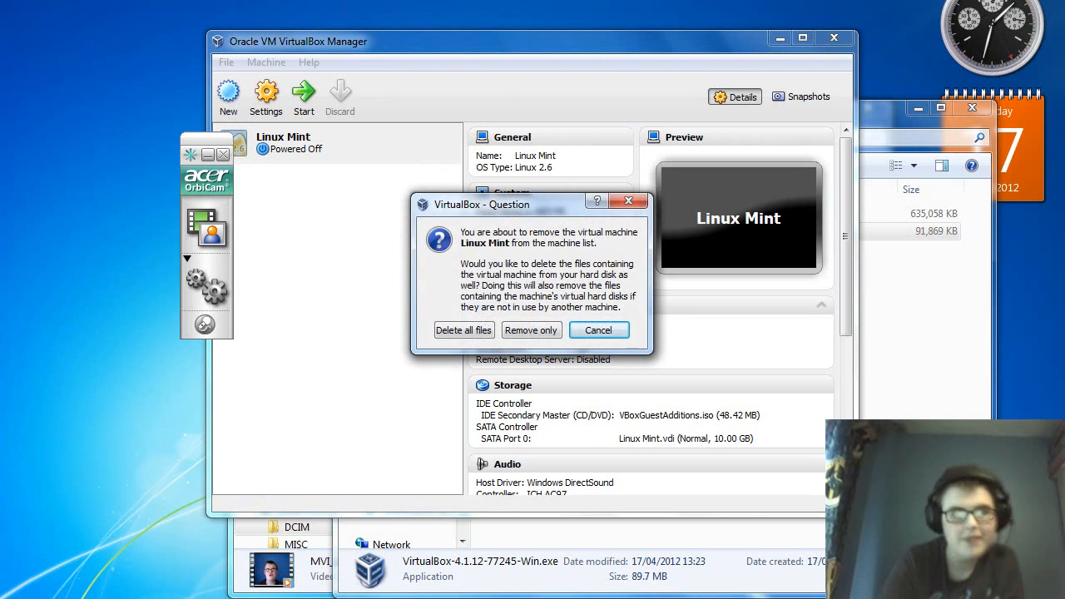
left_click(464, 330)
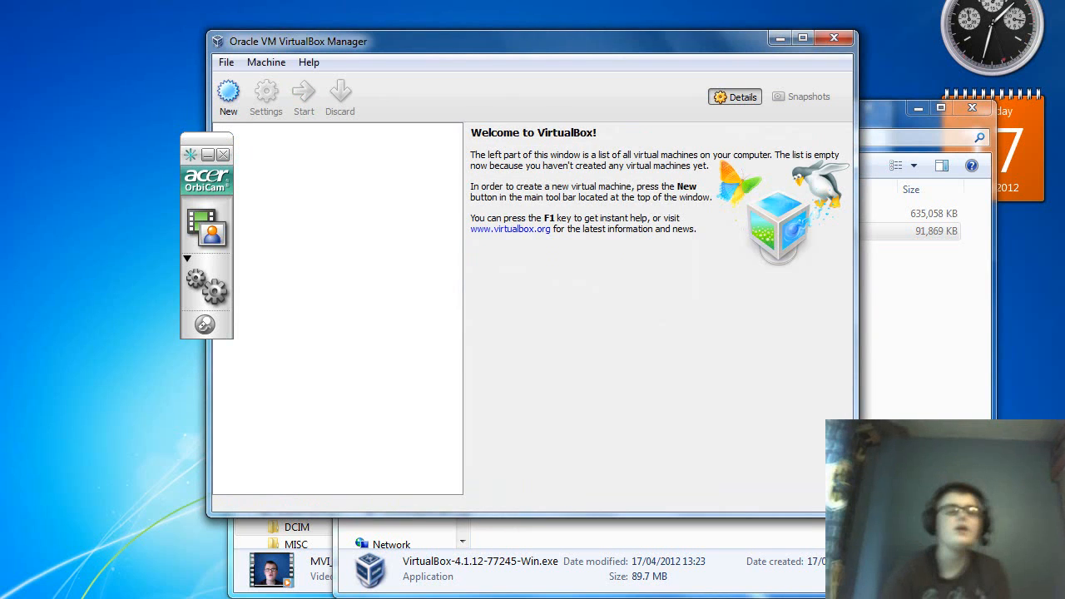
left_click(802, 38)
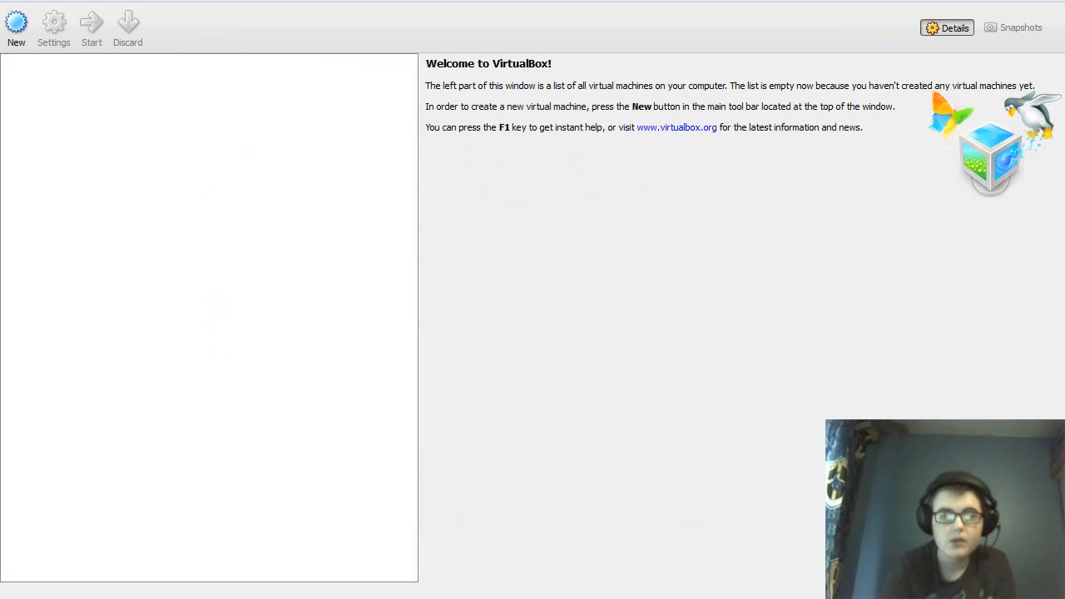
left_click(17, 28)
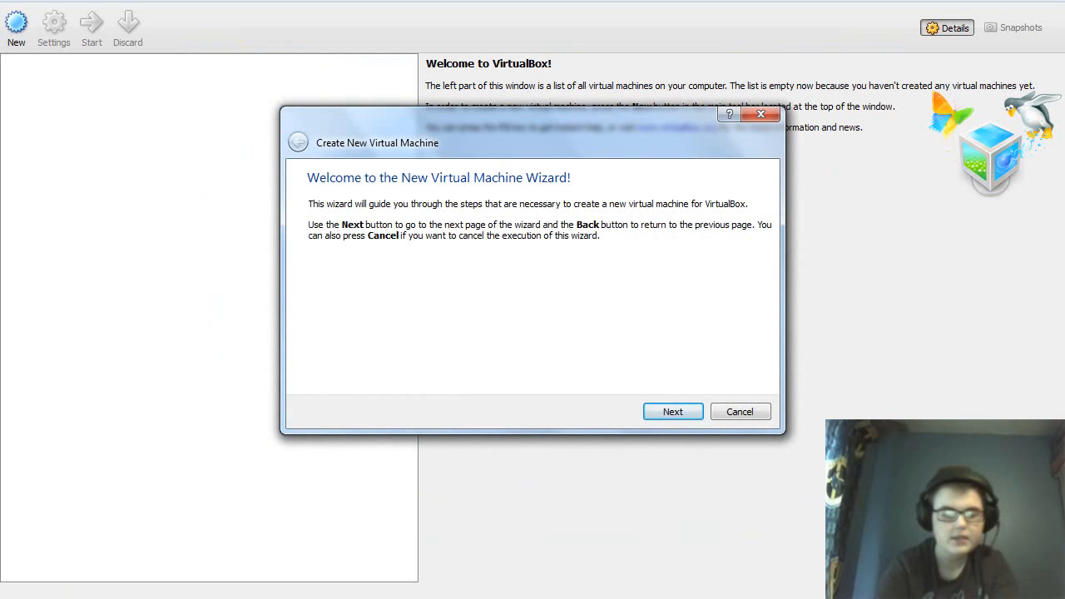
Name the new machine Linux Mint 12 and give it 590 MB base memory.
key("Return")
type("Linux Mint 12")
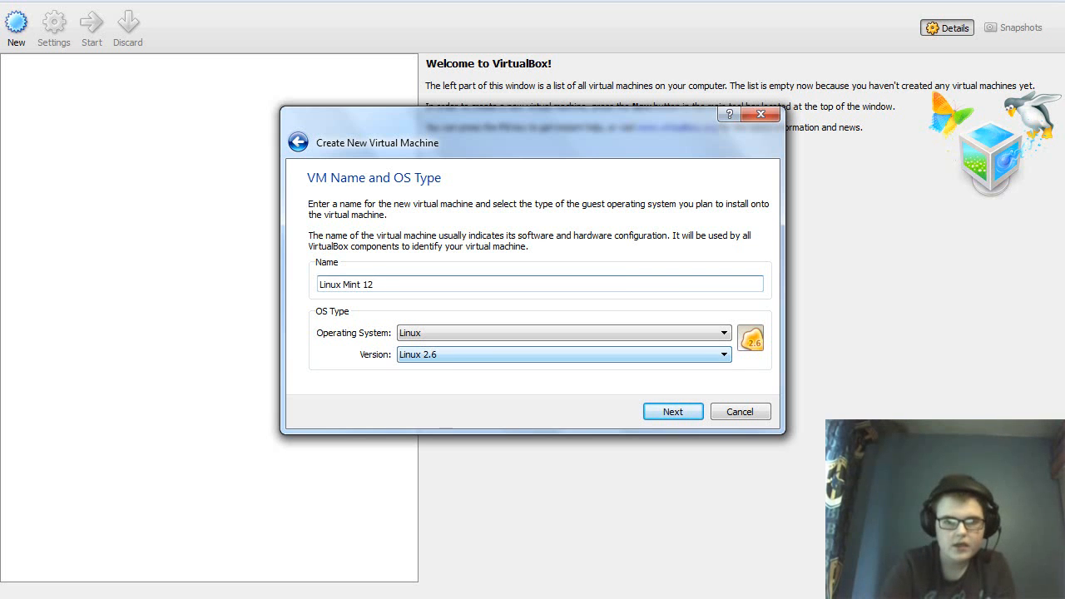
key("Return")
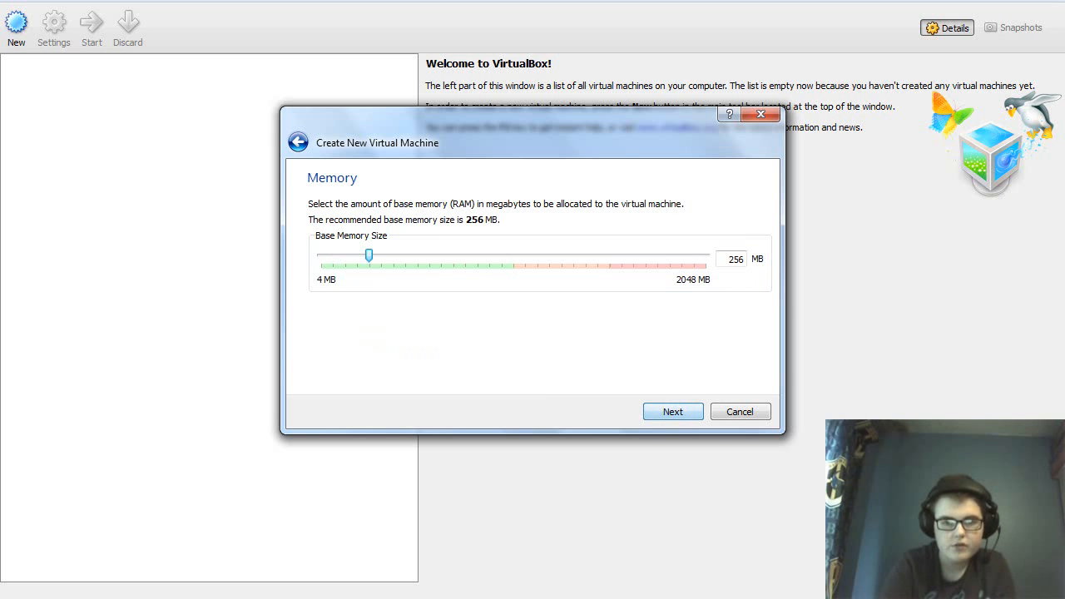
left_click_drag(369, 255, 411, 255)
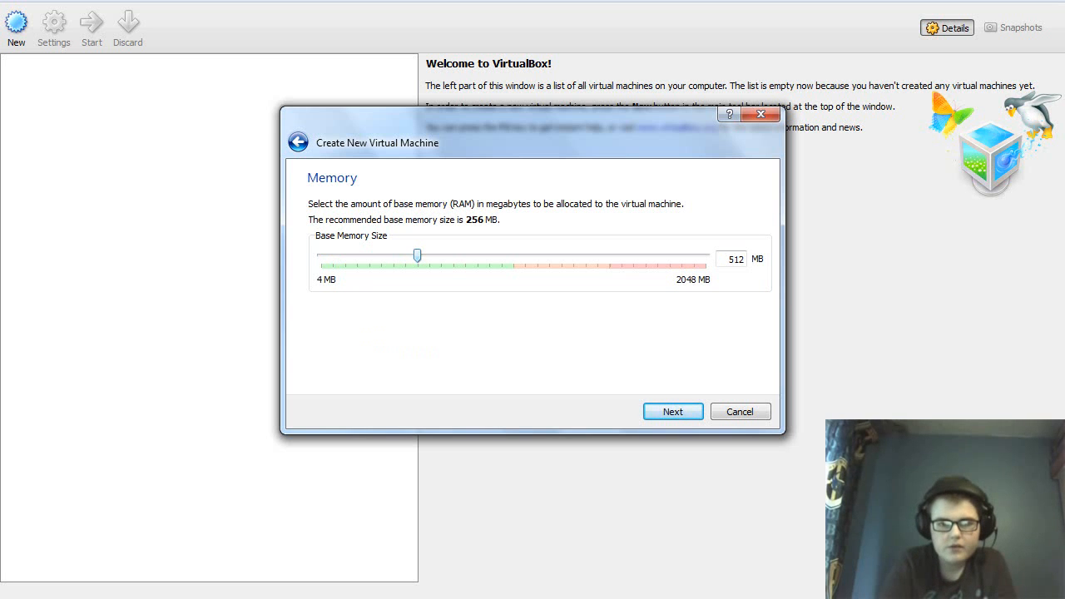
left_click_drag(417, 255, 431, 255)
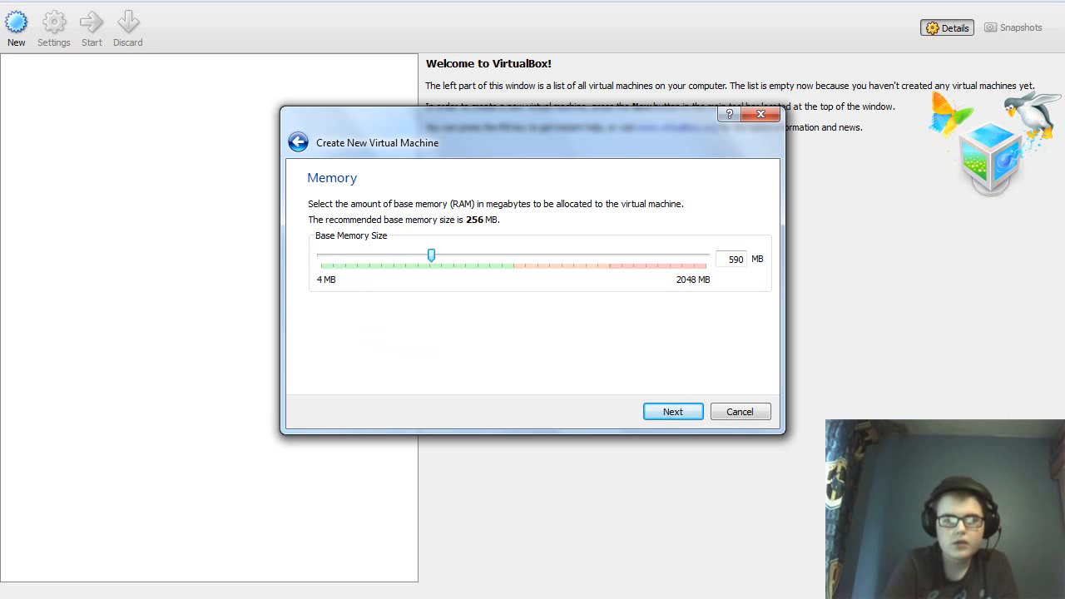
key("Return")
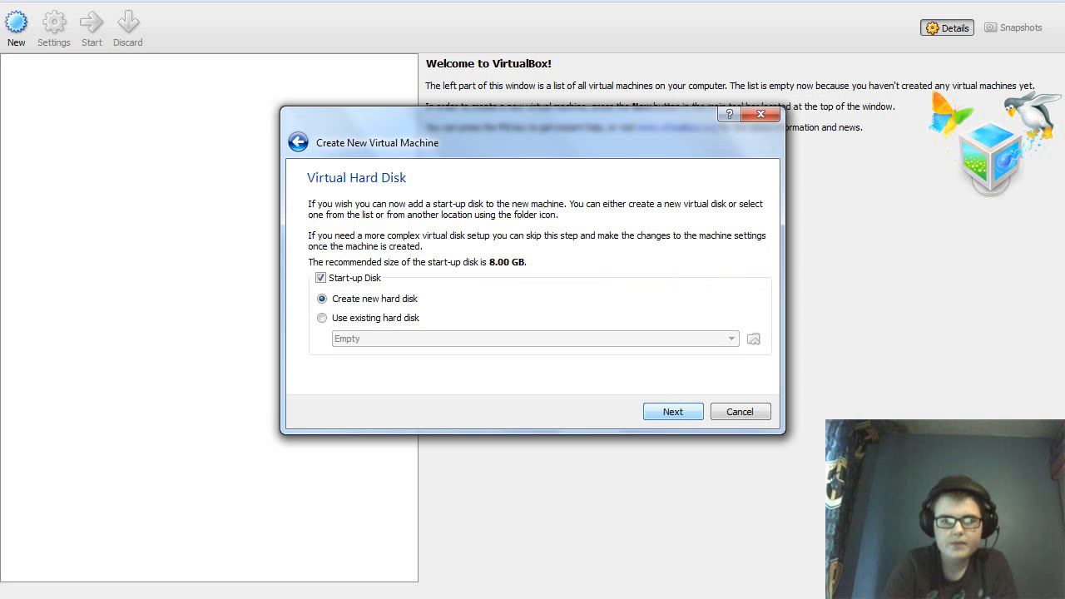
Create a new 8 GB VDI disk named Linux Mint 12 and finish creating the machine.
key("Return")
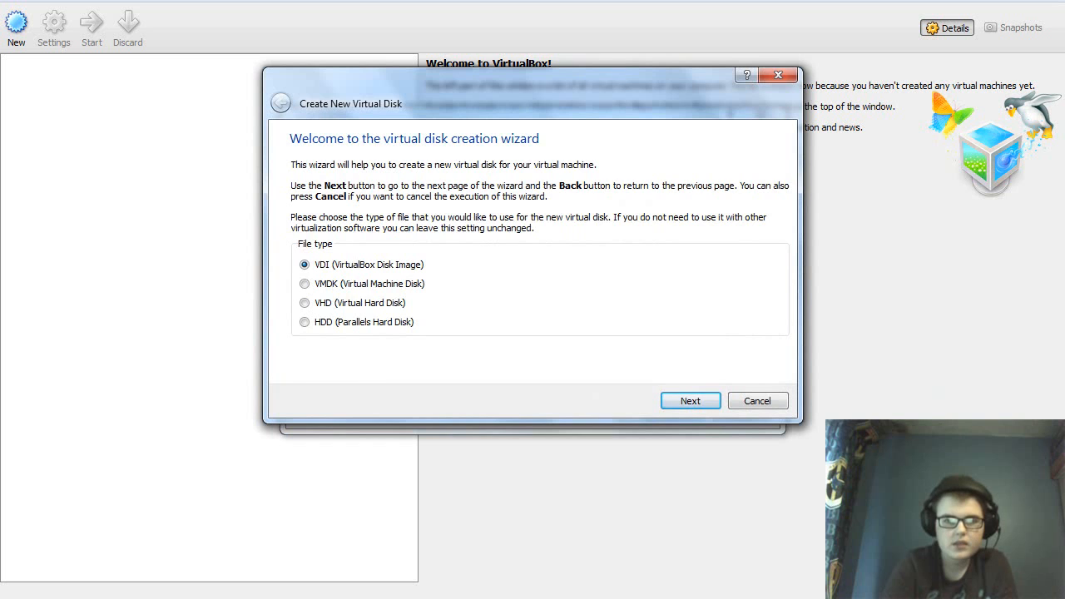
key("Return")
key("Return")
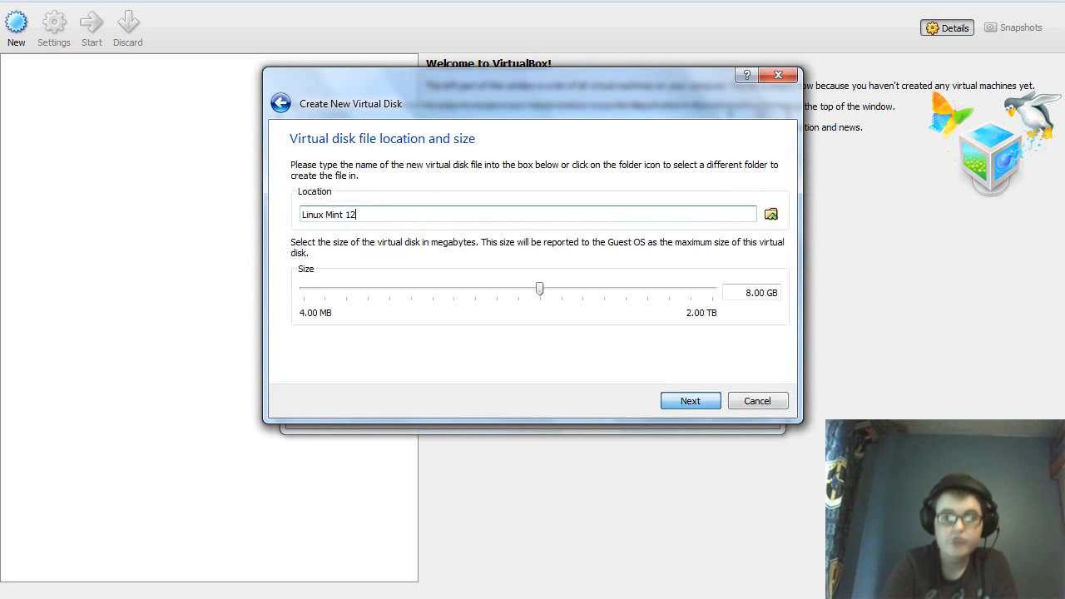
key("Return")
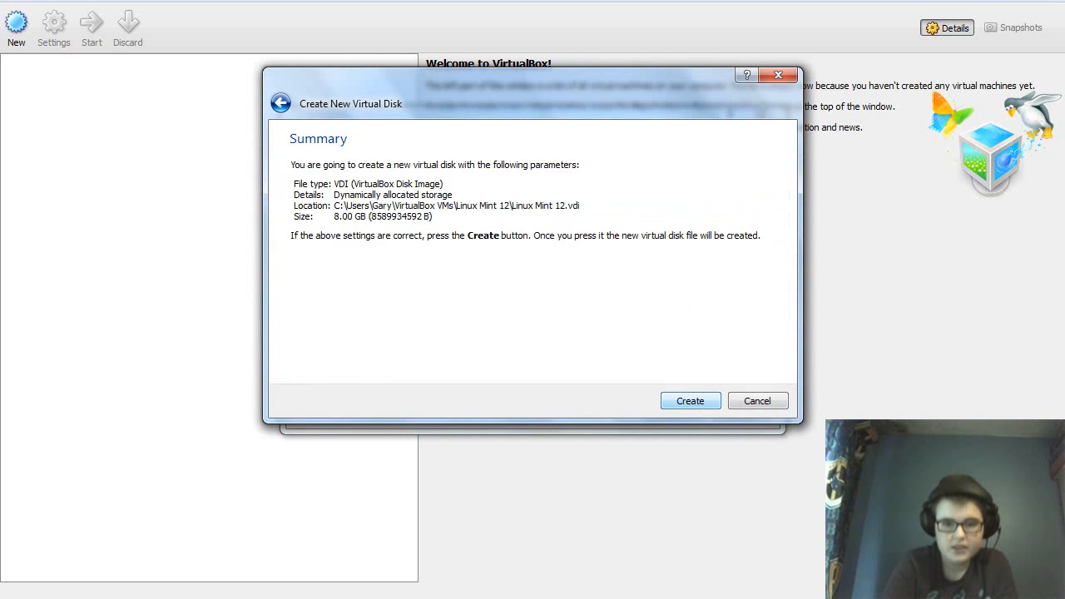
key("Return")
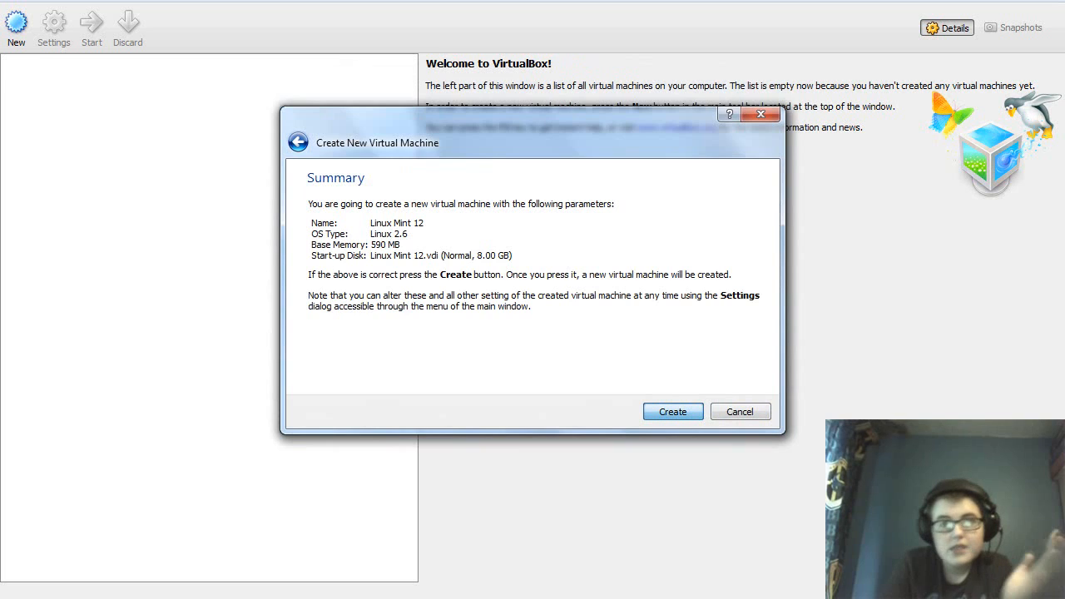
key("Return")
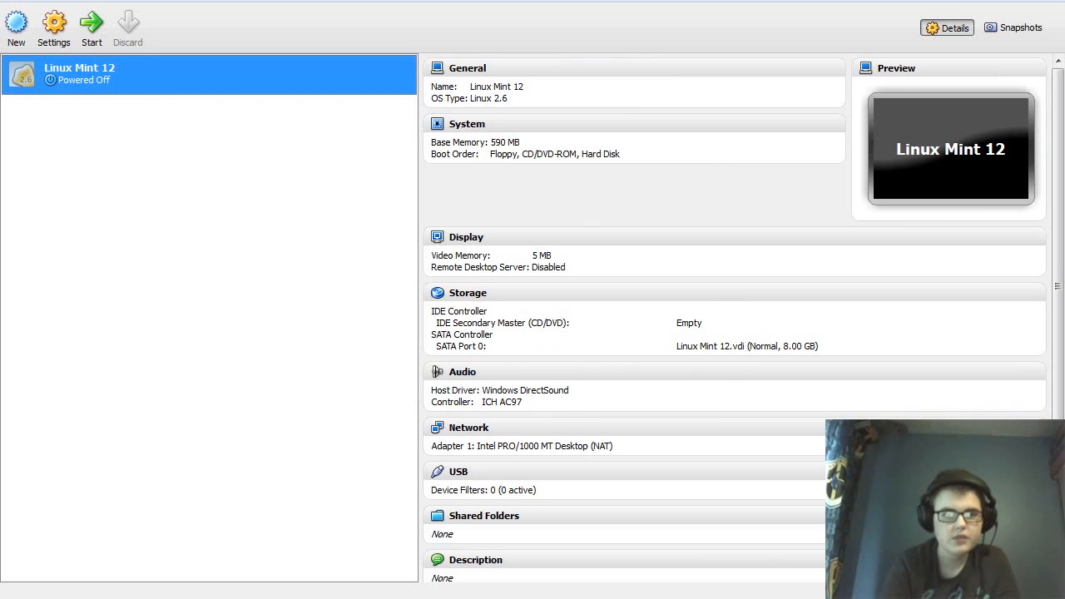
Set Linux Mint 12's video memory to 128 MB and enable 3D acceleration in Display settings.
right_click(277, 79)
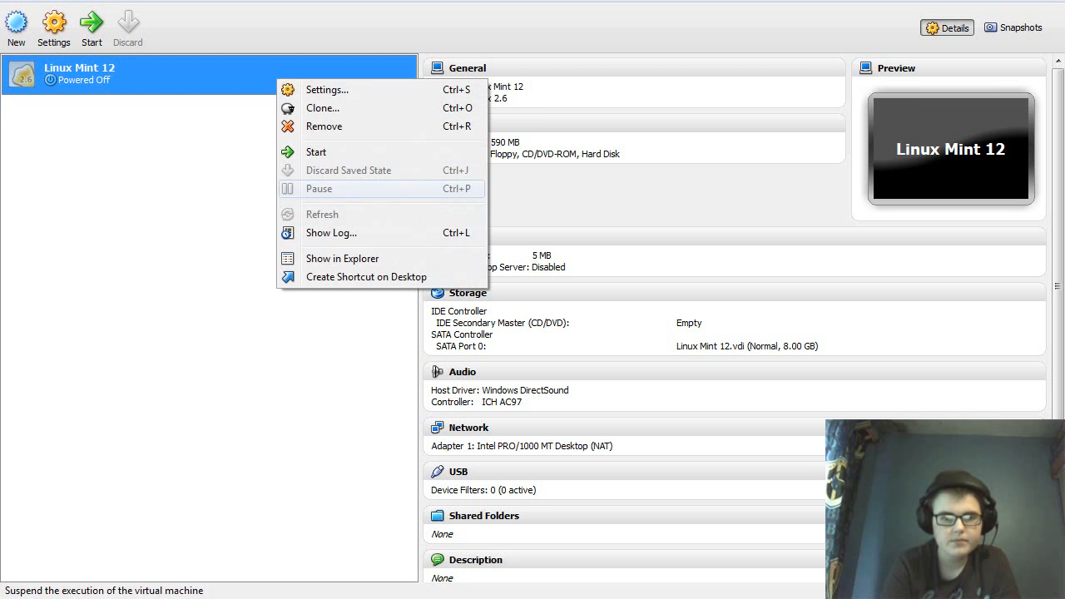
left_click(287, 89)
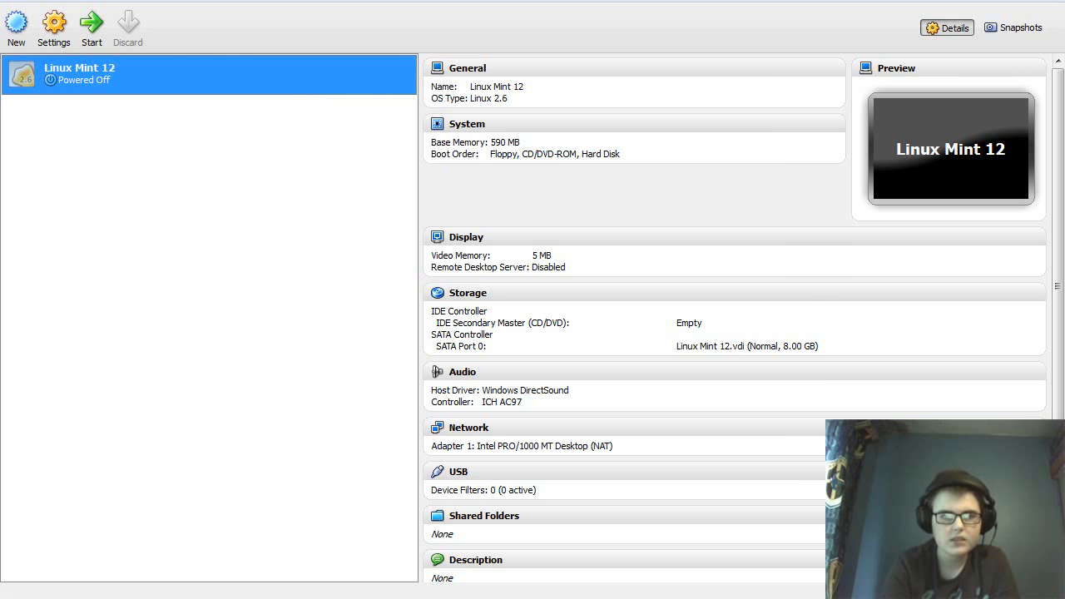
key("ctrl+s")
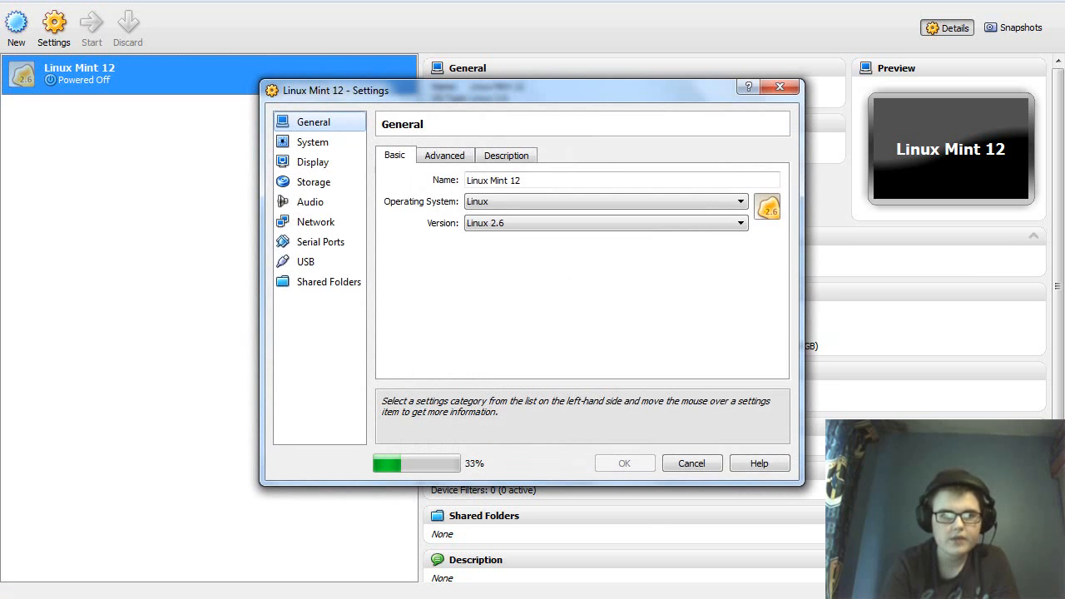
left_click(313, 162)
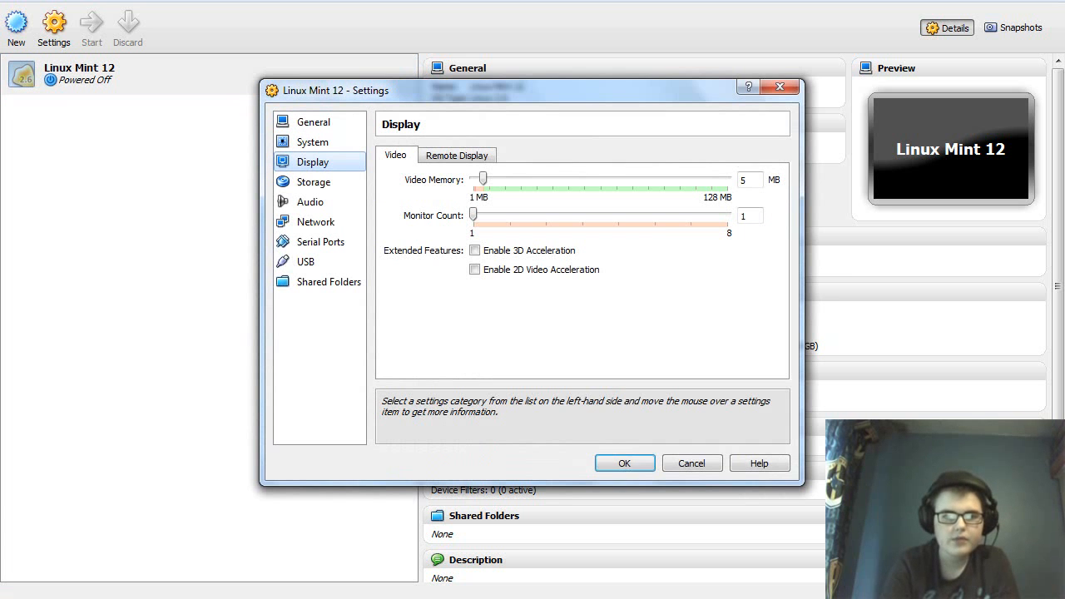
left_click_drag(482, 179, 727, 179)
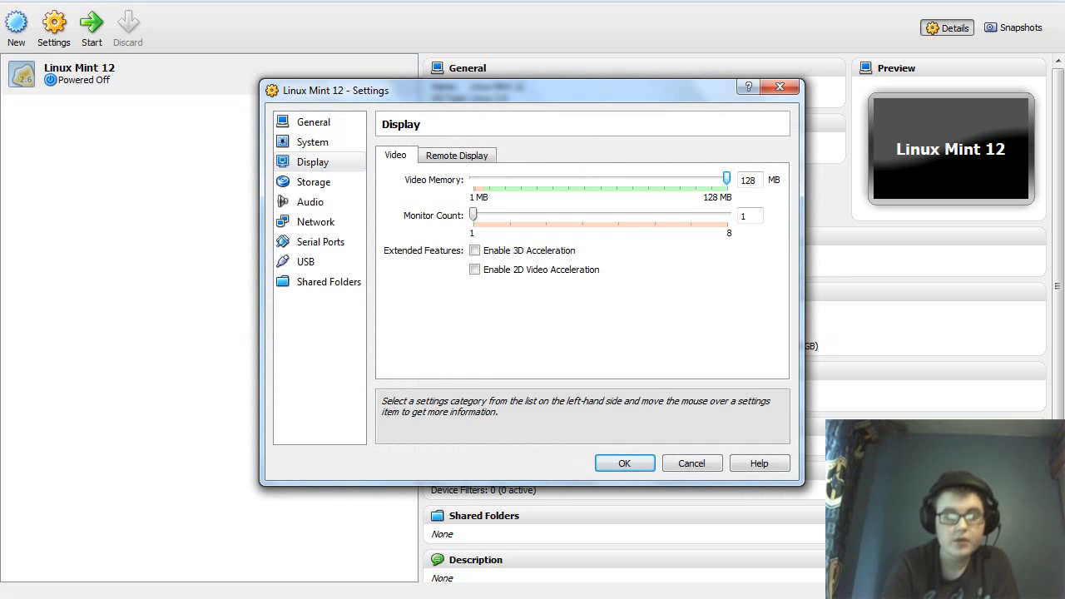
left_click(474, 250)
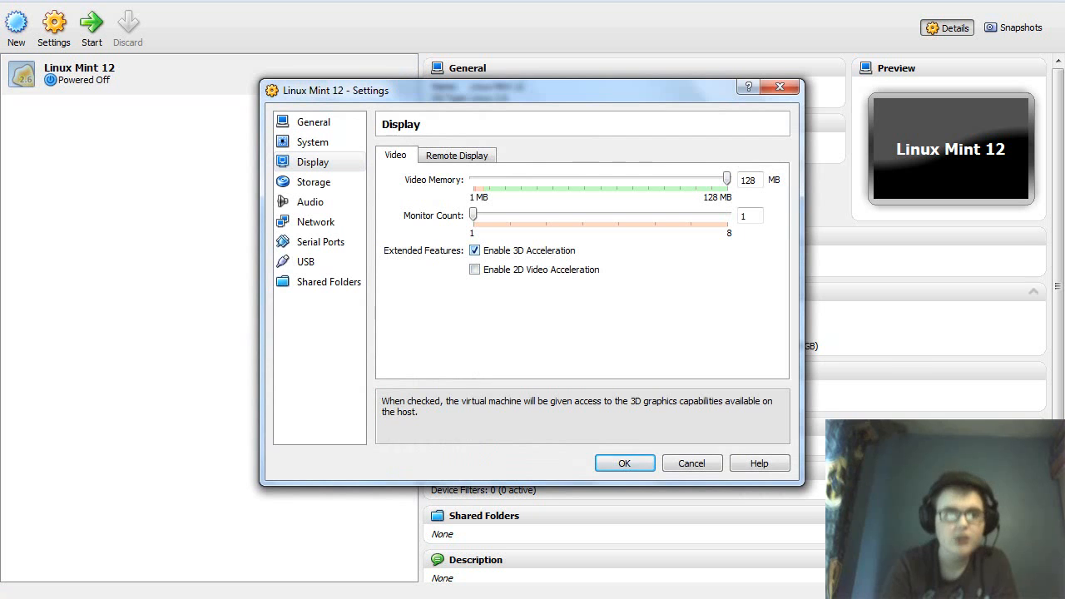
left_click(624, 463)
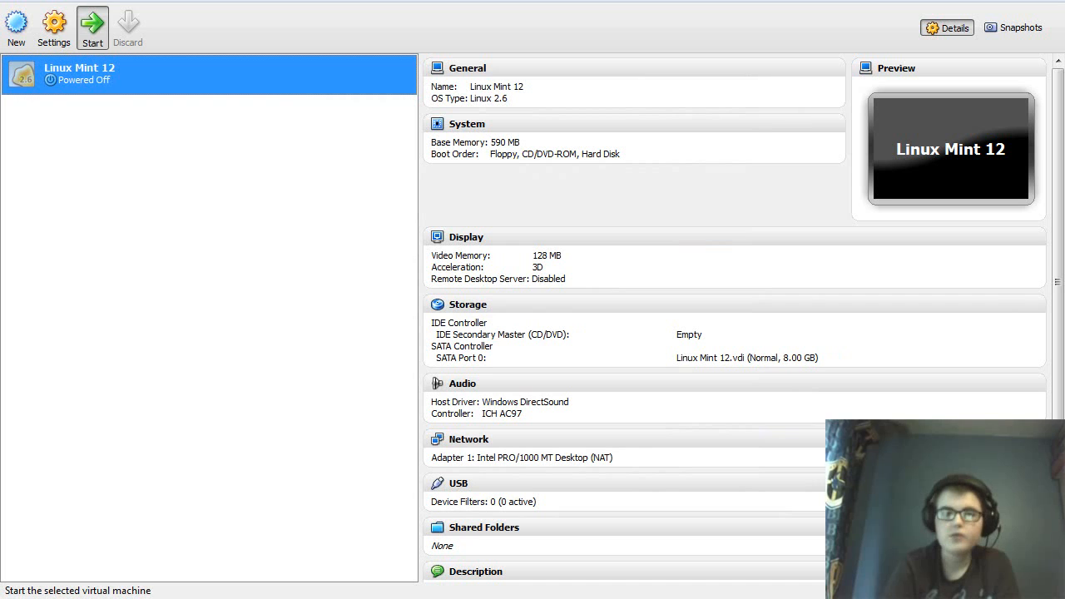
left_click(92, 29)
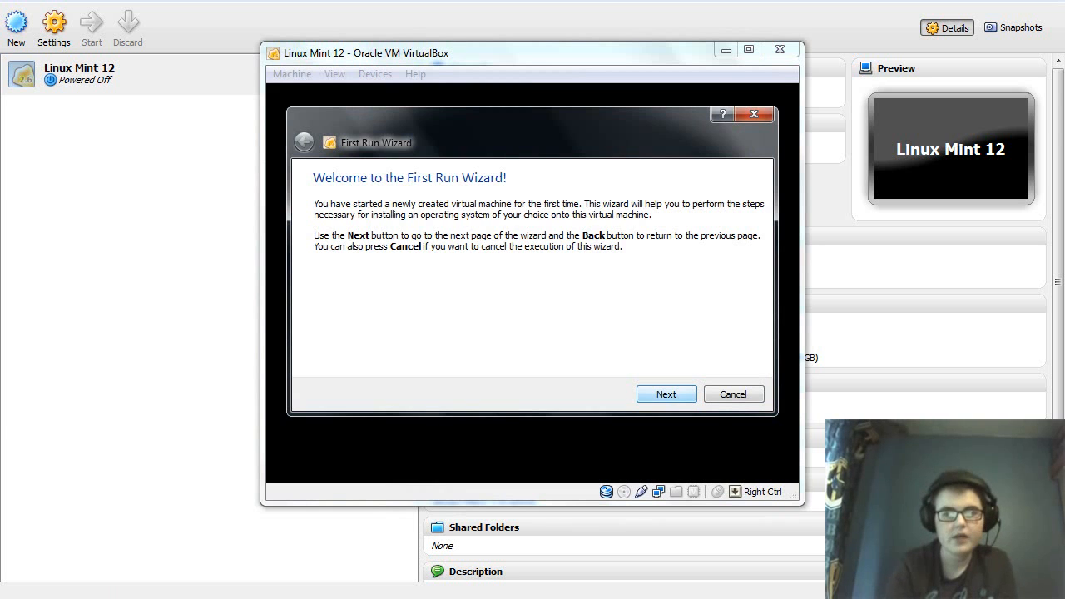
Choose linuxmint-12-gnome-cd-nocodecs-32bit.iso from Downloads\Video as the installation media.
key("Return")
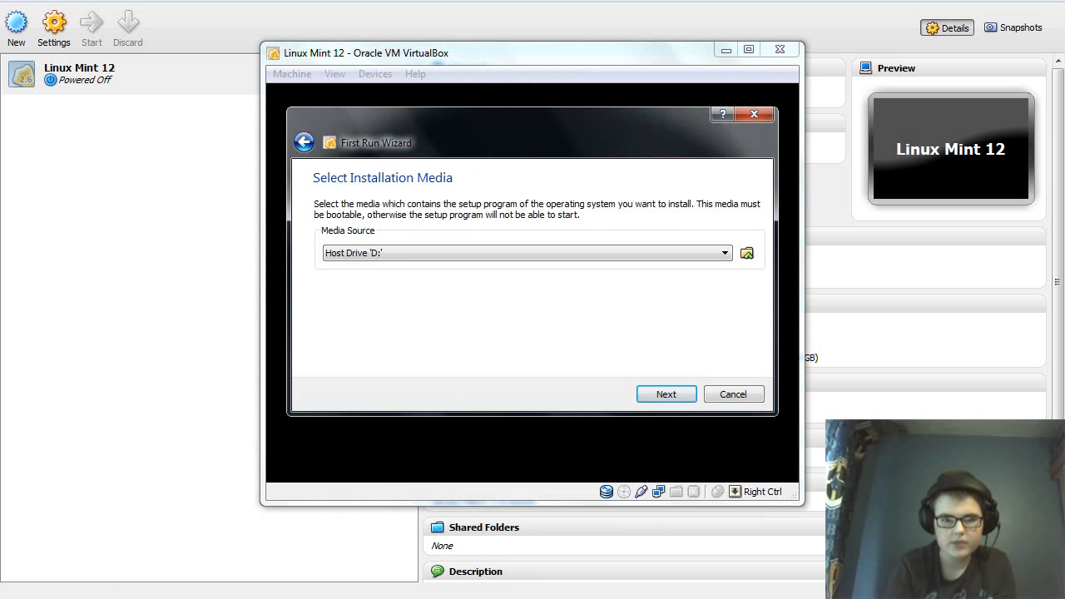
left_click(746, 253)
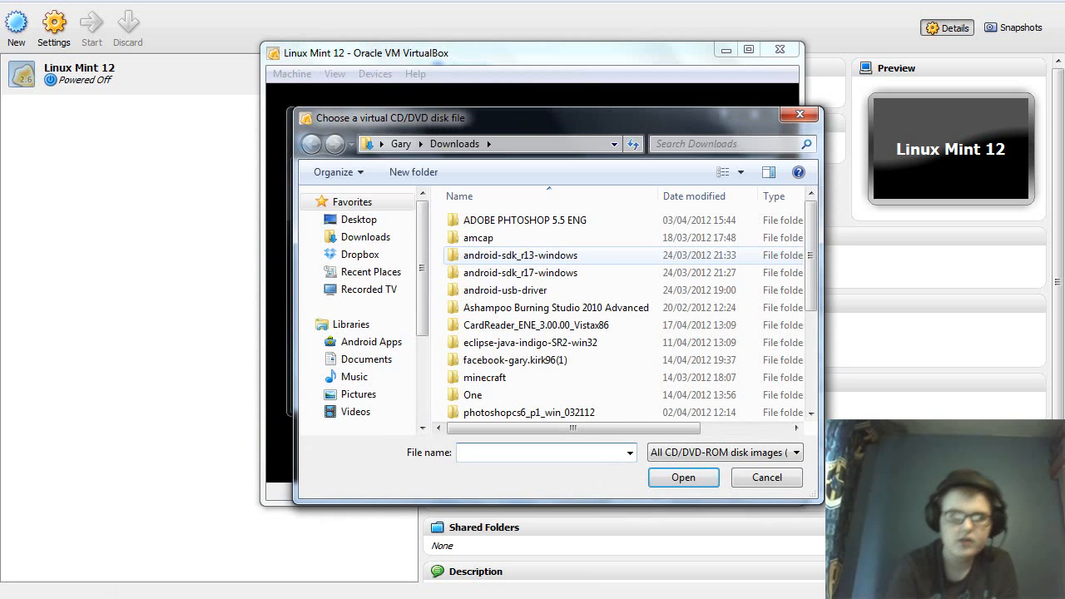
left_click(515, 360)
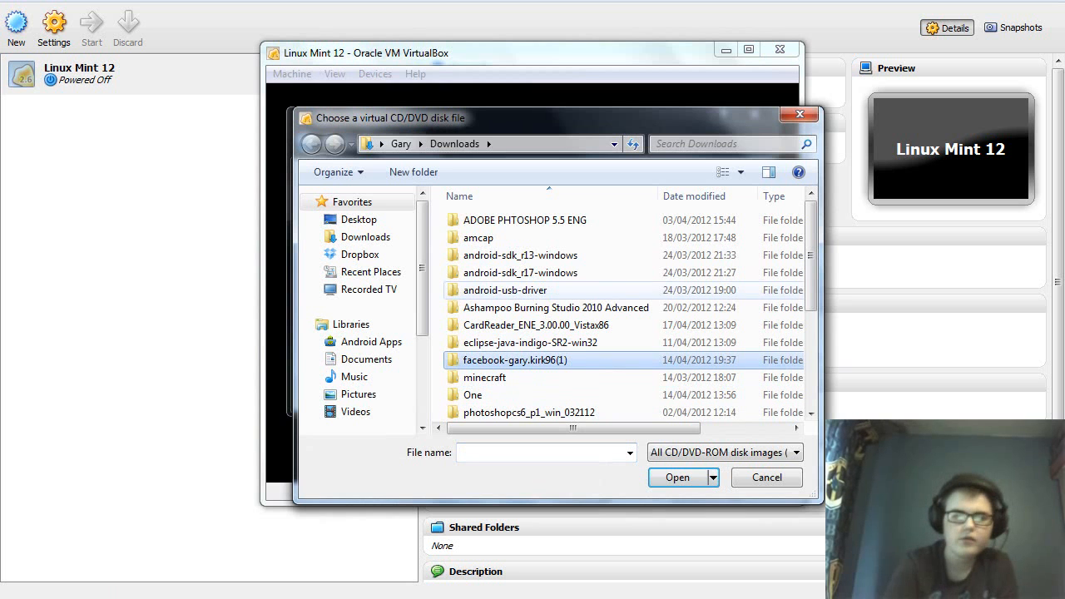
scroll(515, 272, "down", 3)
left_click(496, 271)
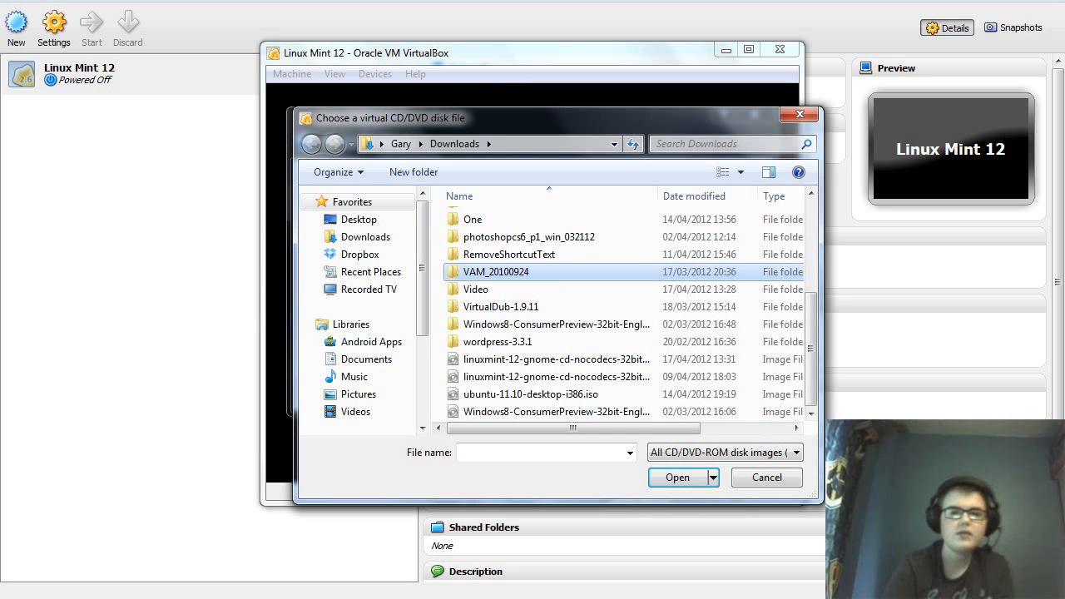
double_click(475, 290)
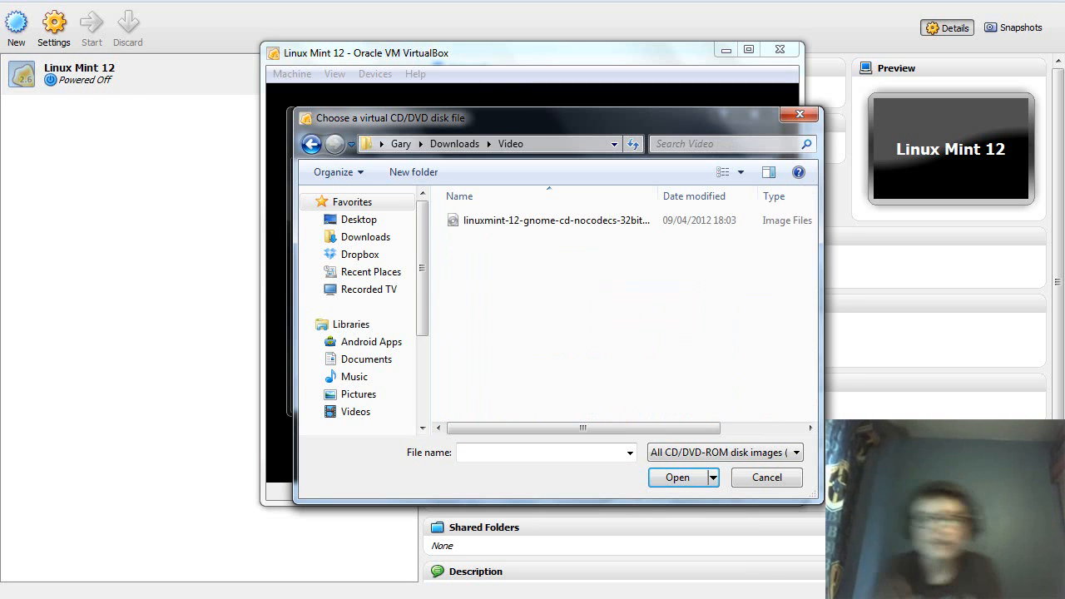
left_click(532, 220)
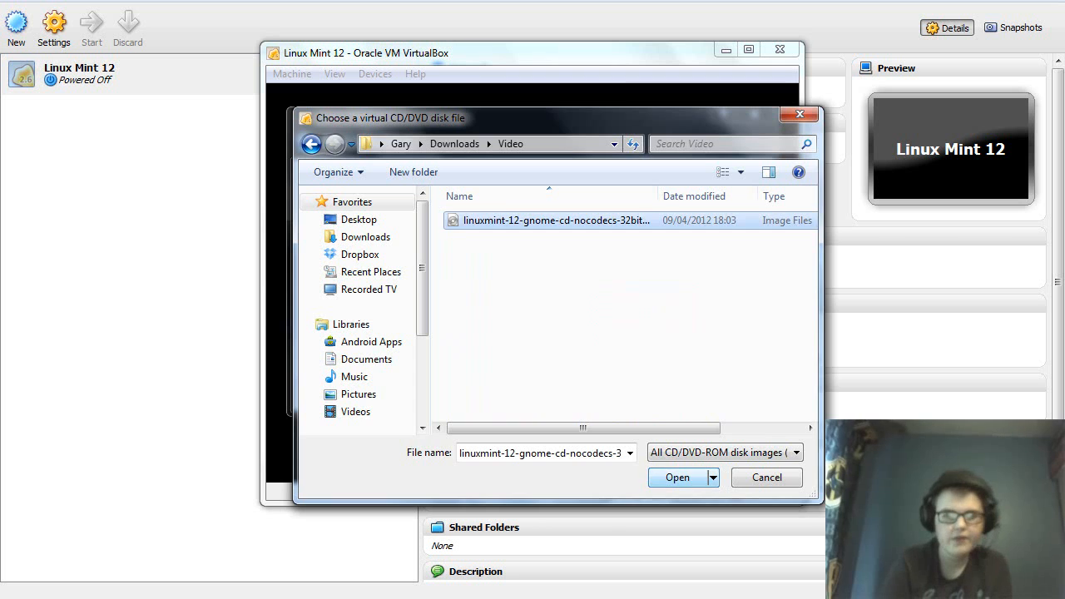
left_click(677, 476)
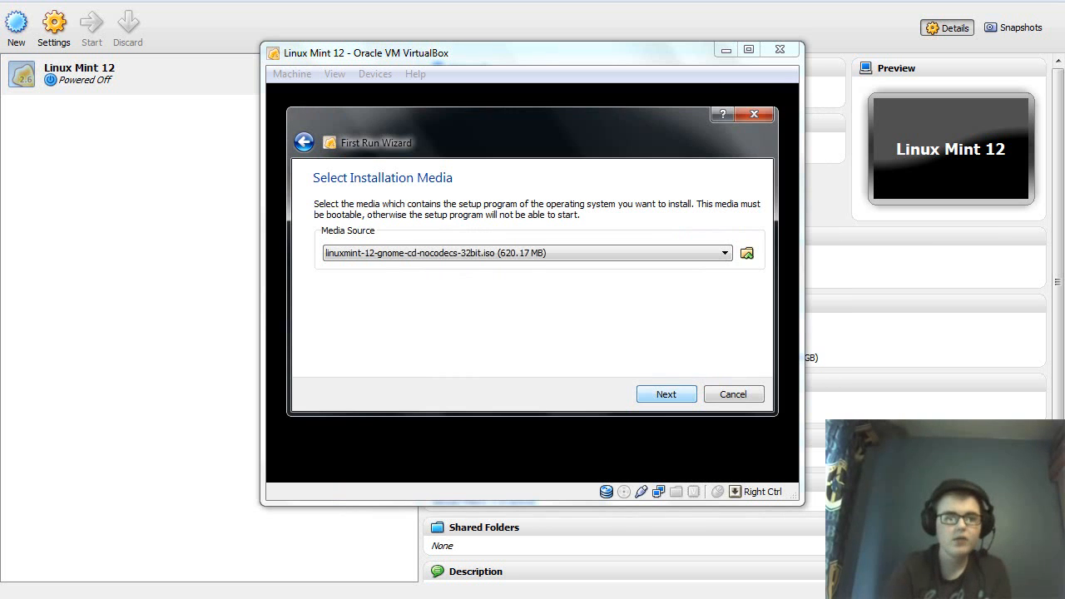
key("Return")
key("Return")
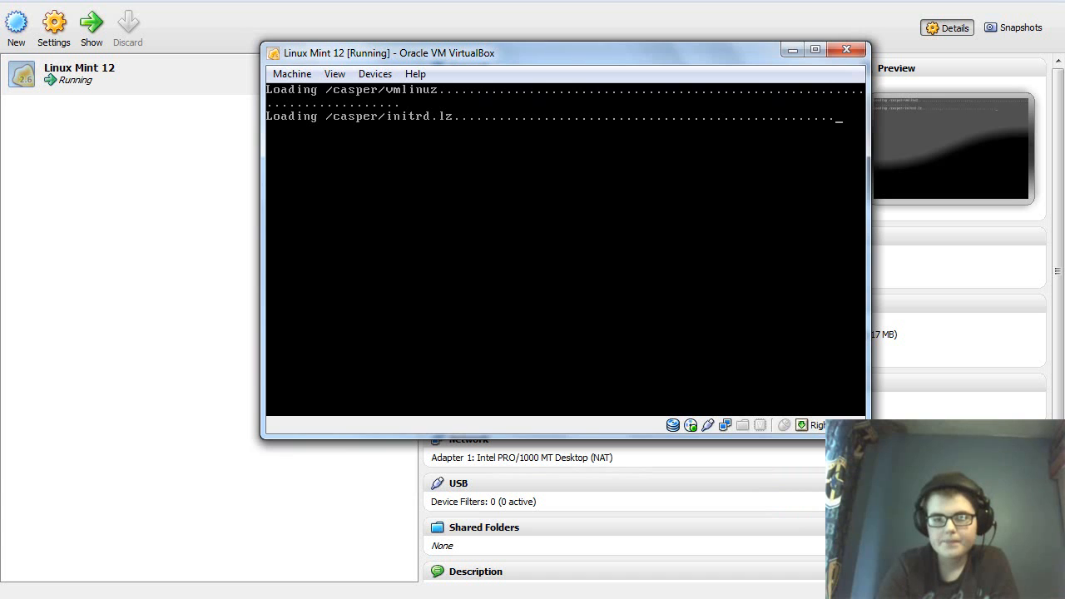
Boot Linux Mint 12 from the ISO and switch the machine window to fullscreen.
key("F9")
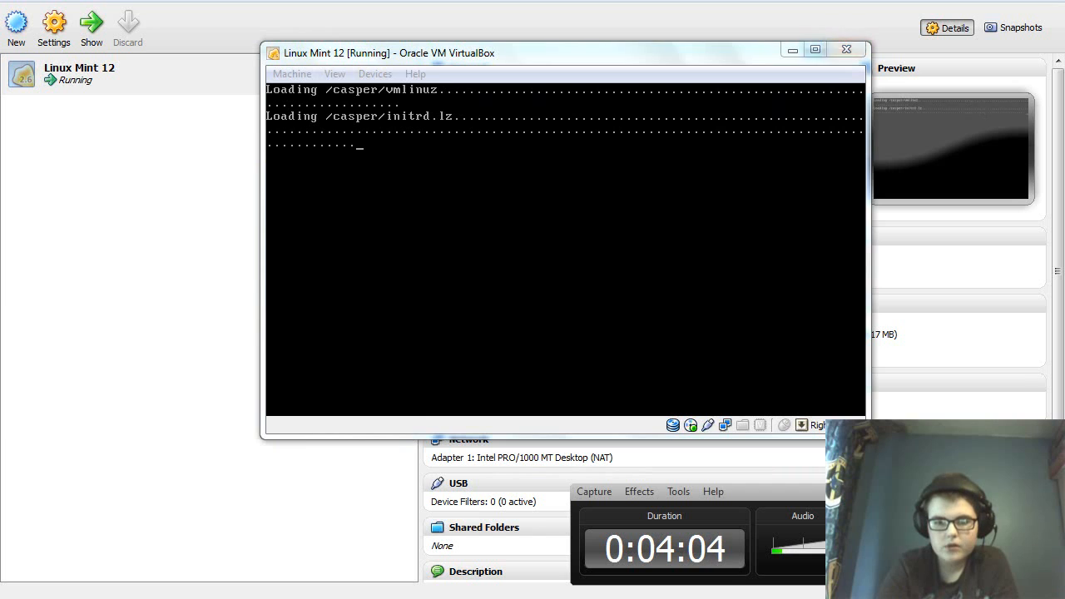
key("ctrl+f")
left_click(678, 491)
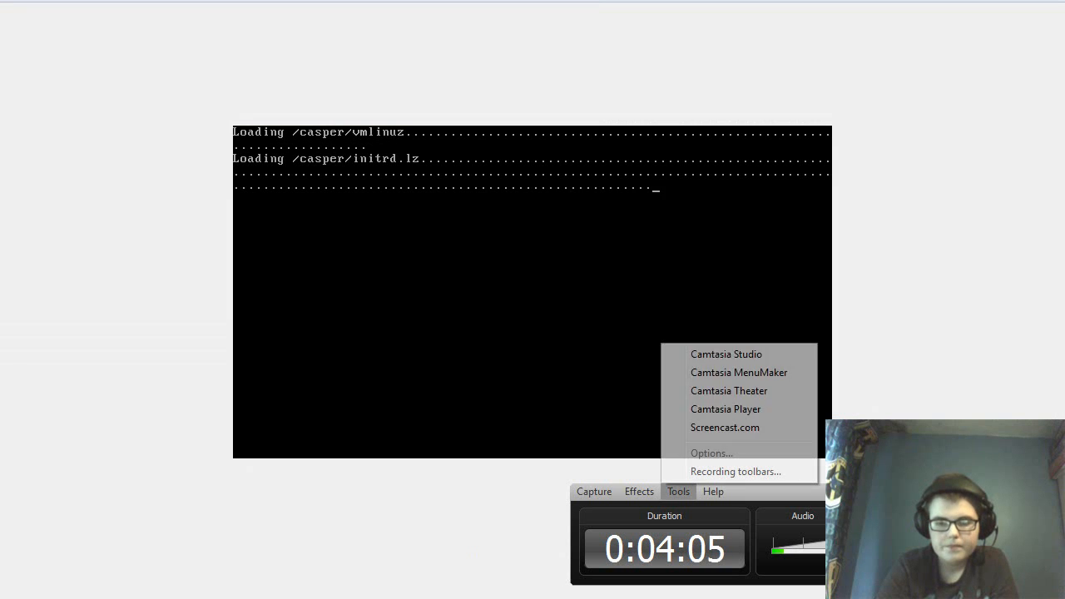
left_click(678, 491)
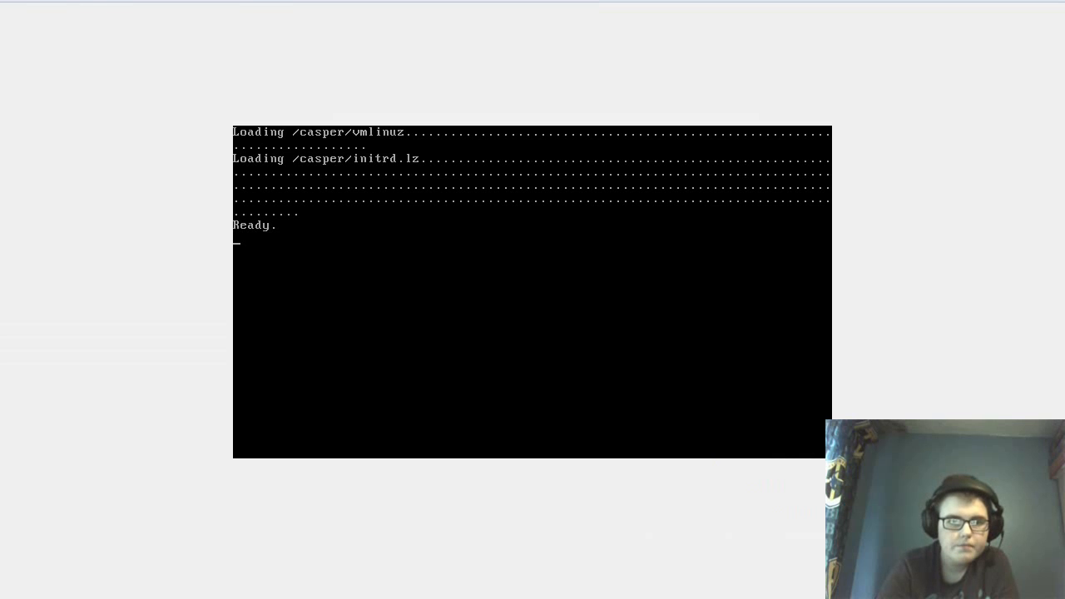
left_click(68, 1)
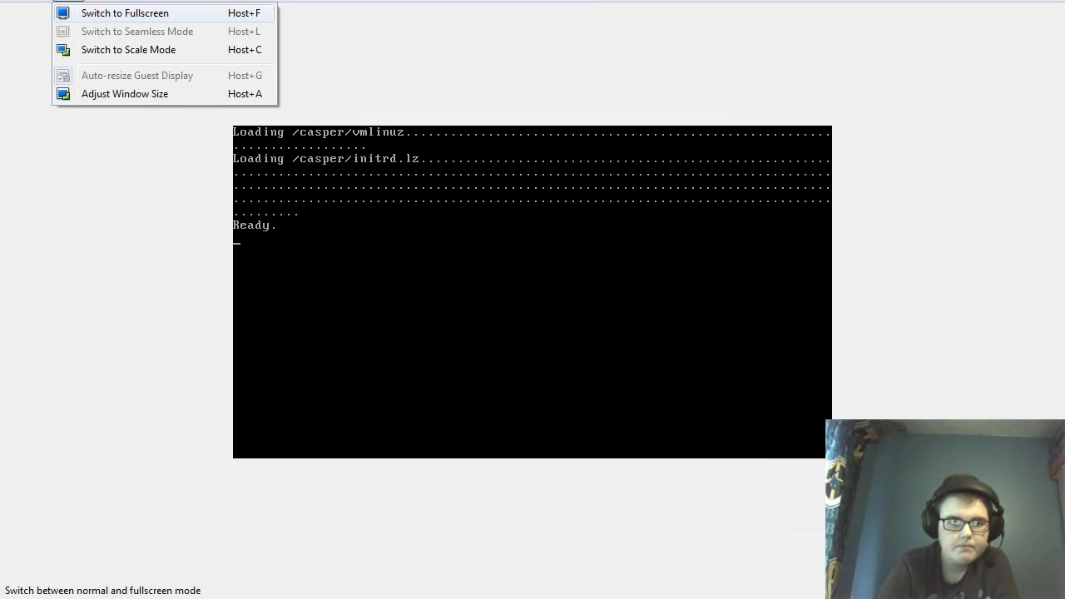
left_click(125, 13)
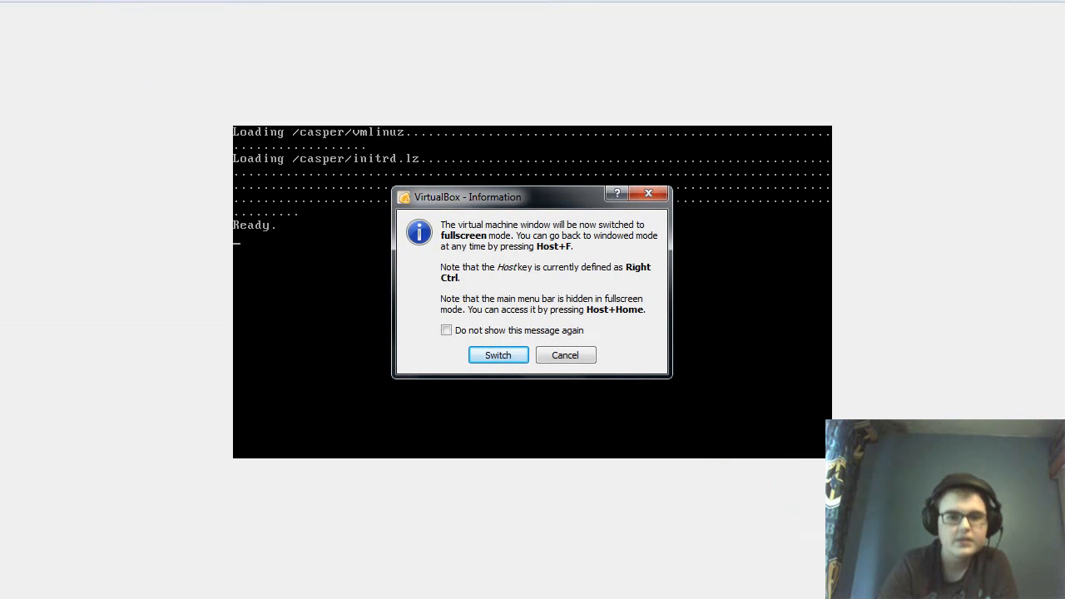
key("Return")
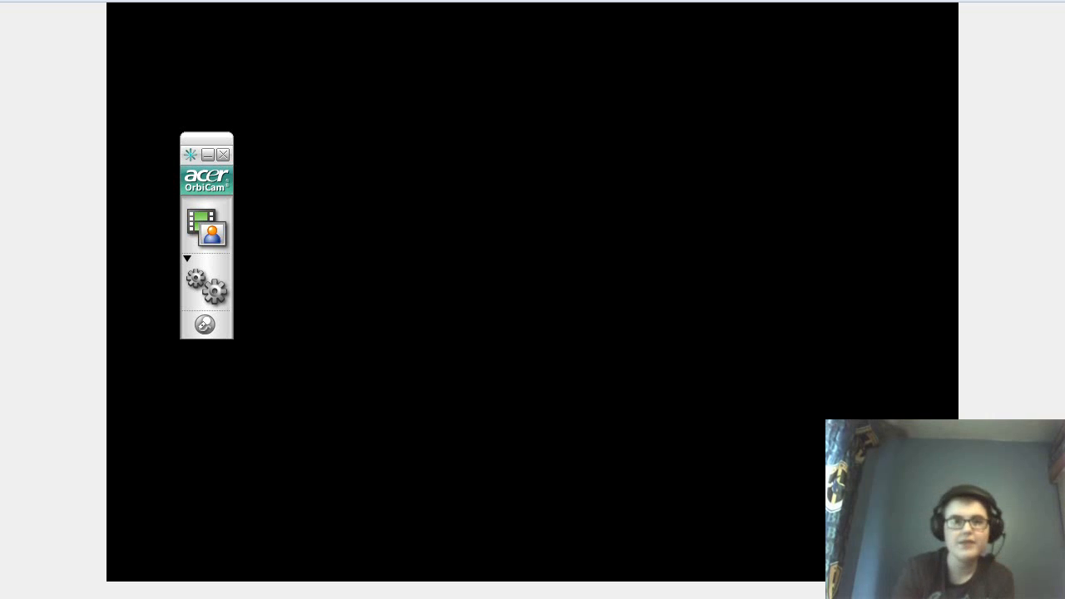
Minimize the OrbiCam panel so only the booting VM's black fullscreen display shows.
left_click(208, 155)
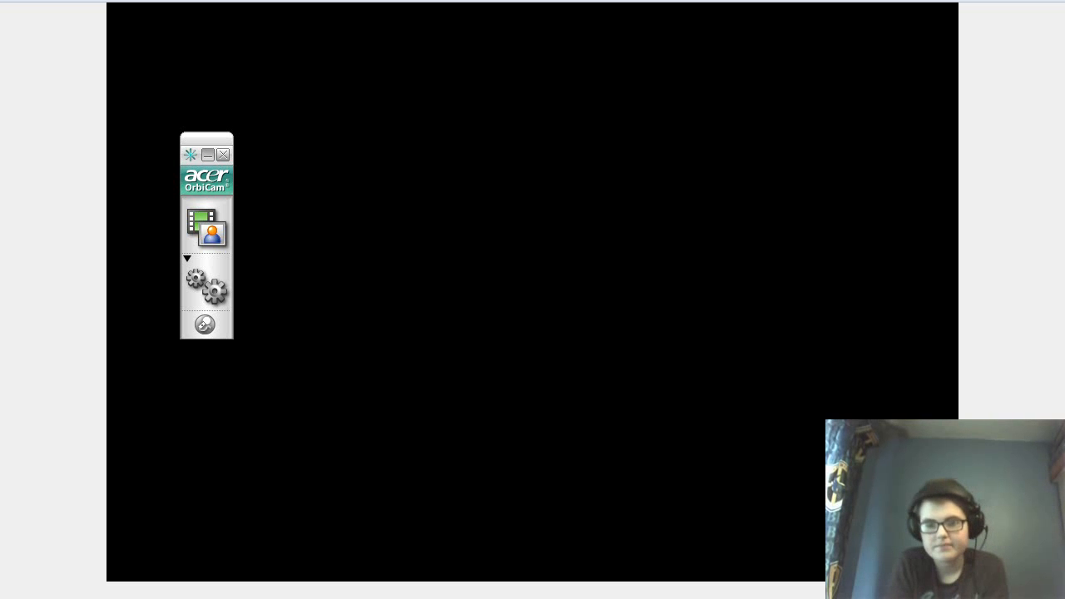
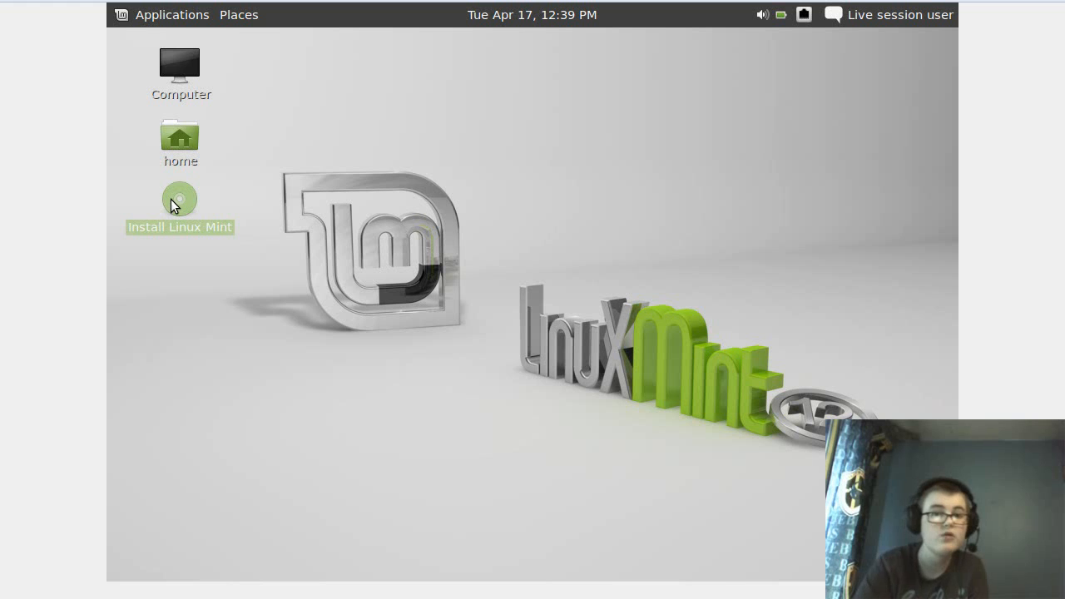
Launch Install Linux Mint from the live desktop so its Welcome page appears in English.
double_click(172, 201)
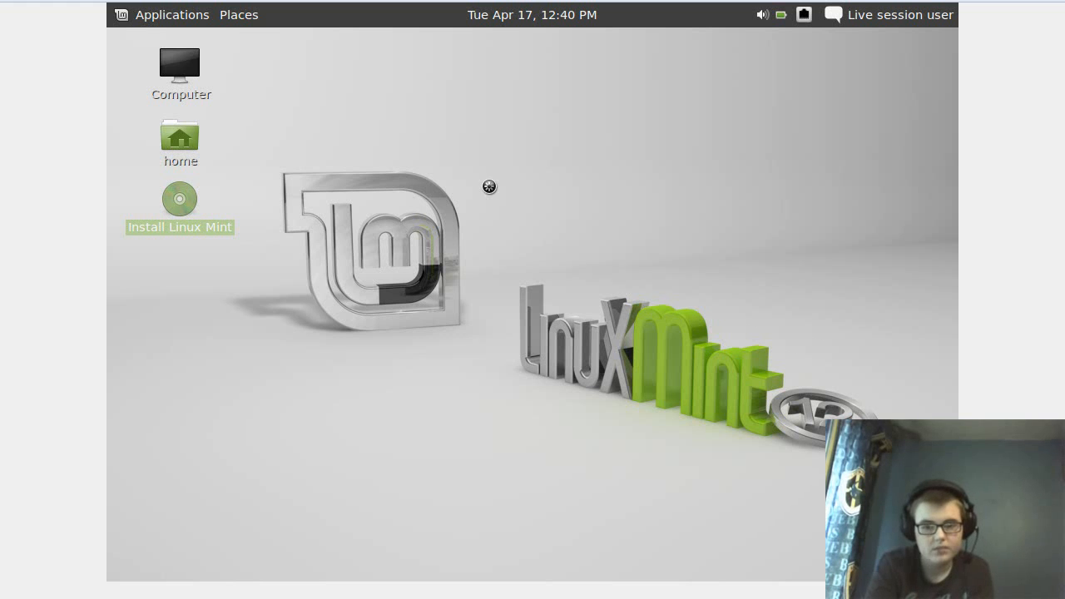
left_click(283, 595)
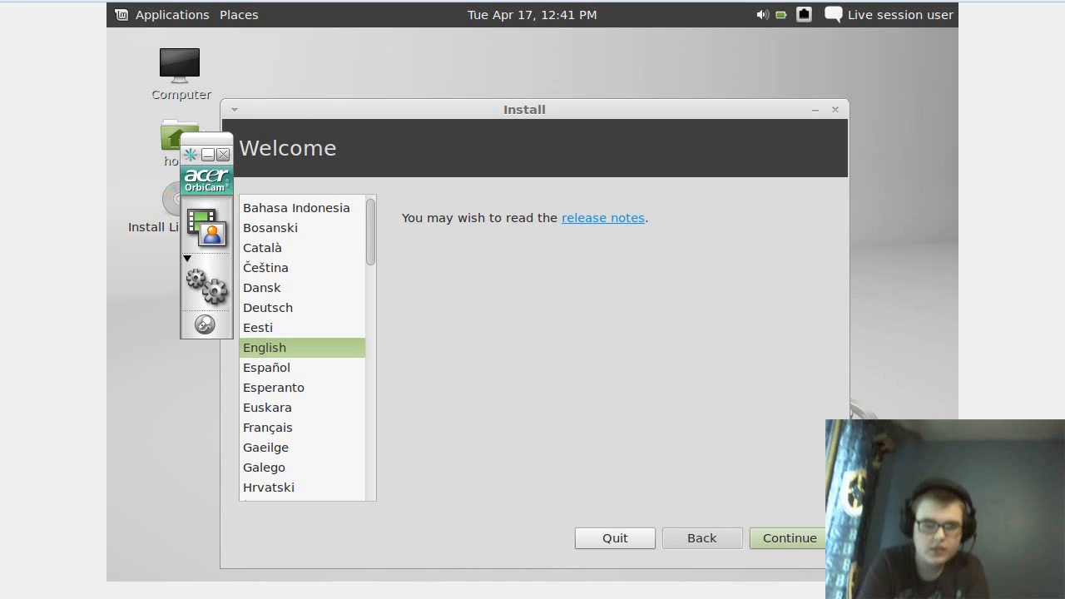
Keep English as the install language and continue to Preparing to install Linux Mint.
left_click(208, 155)
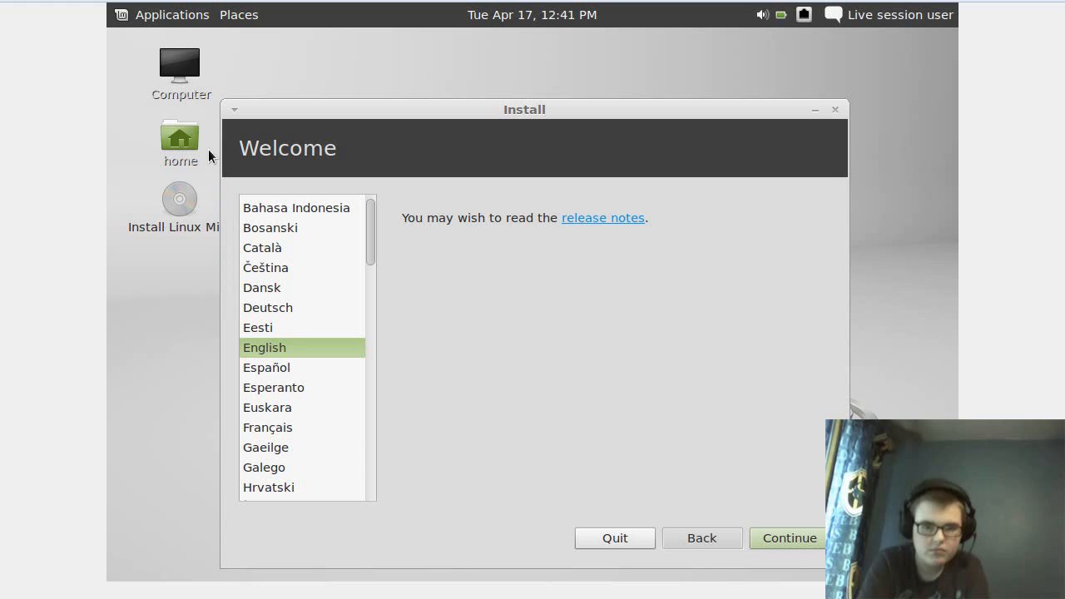
left_click(764, 535)
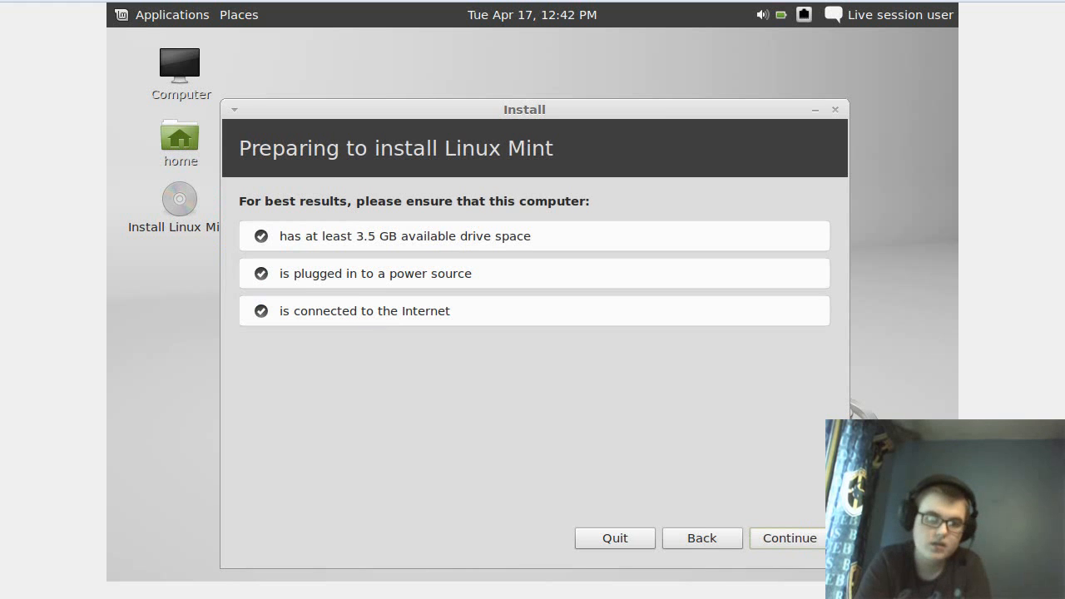
Continue past the preparation checklist with drive space, power and Internet all checked.
left_click(780, 538)
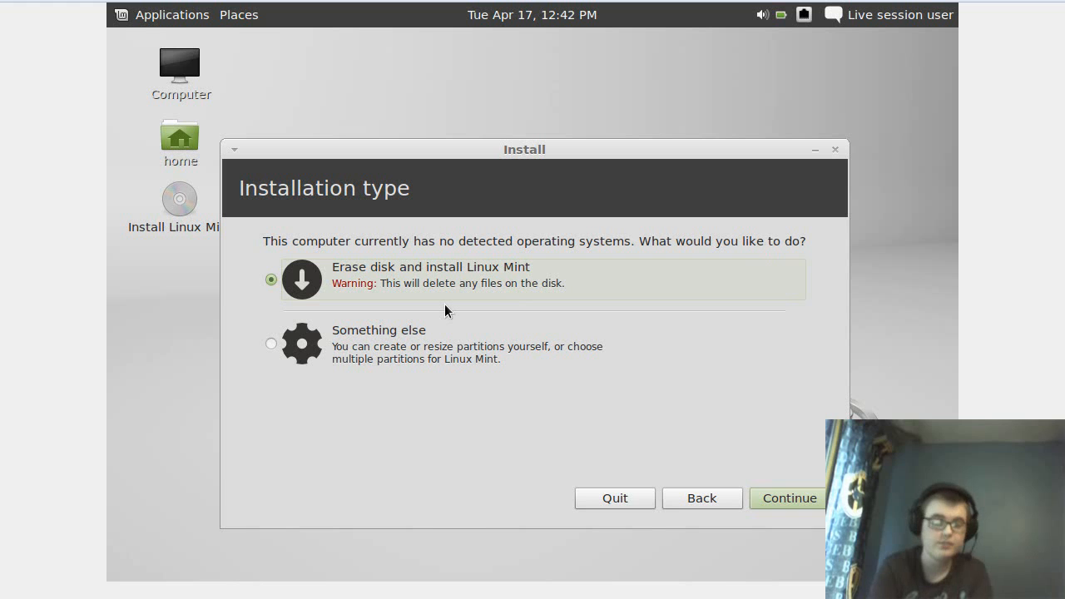
Keep 'Erase disk and install Linux Mint' and start installing onto the 8.6 GB disk.
left_click(804, 497)
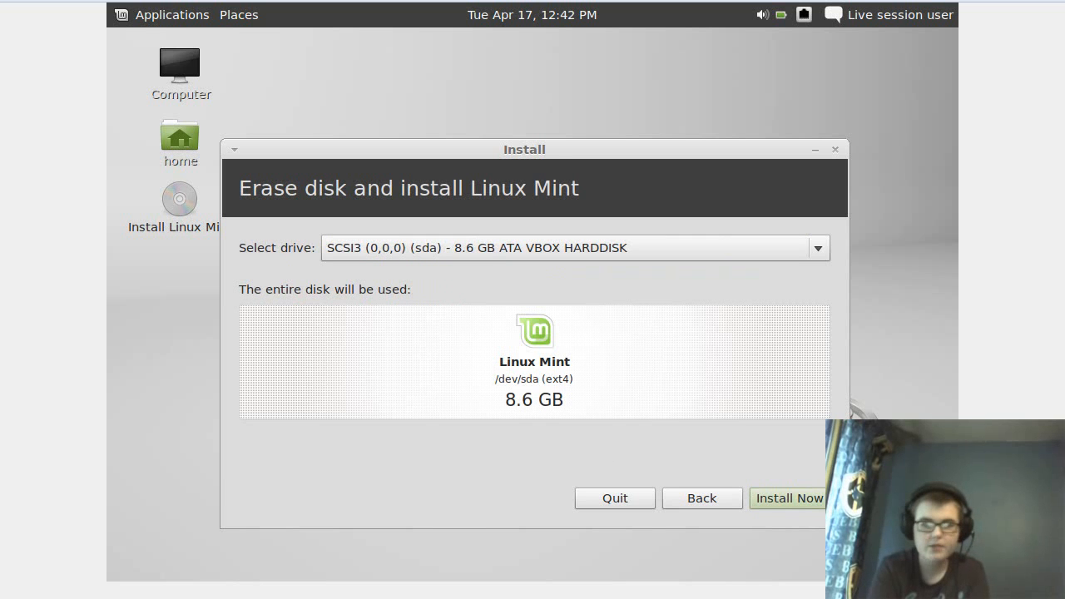
left_click(774, 496)
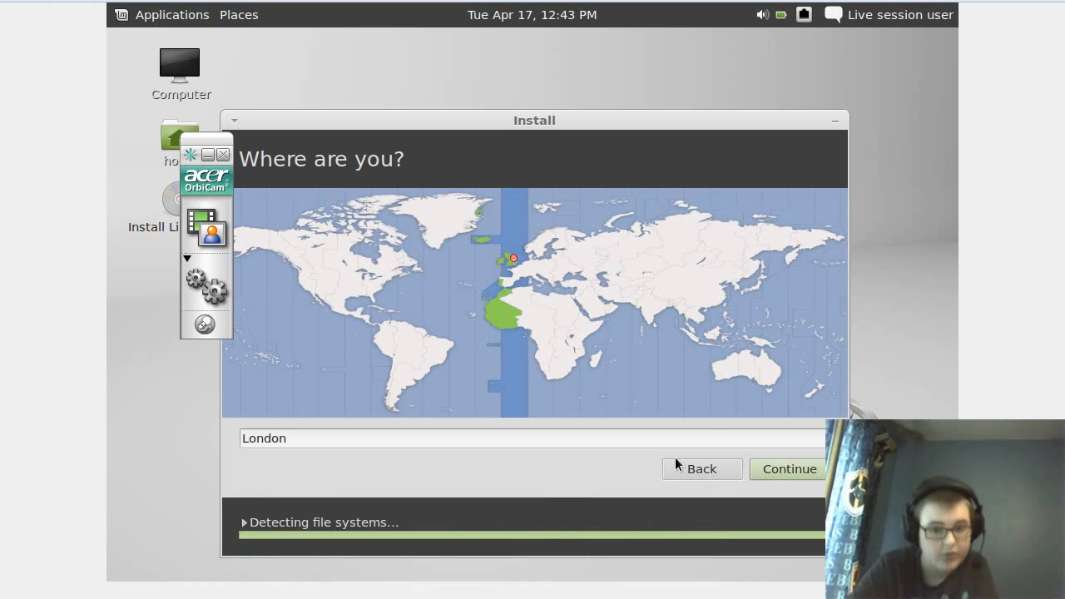
Confirm London as the location and advance to the English (UK) keyboard layout step.
left_click(763, 467)
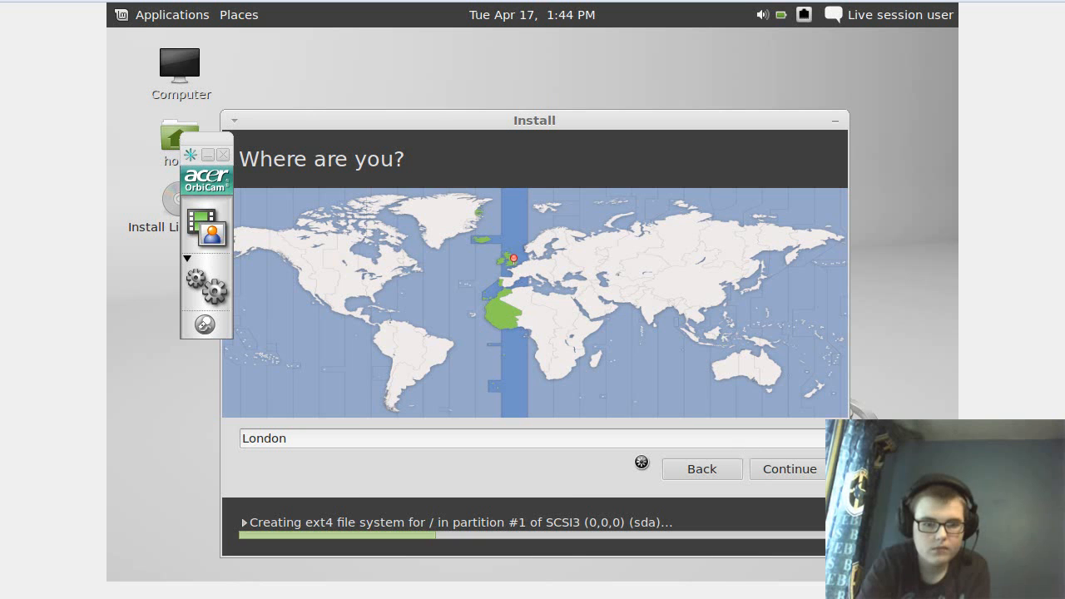
mouse_move(384, 592)
mouse_move(291, 520)
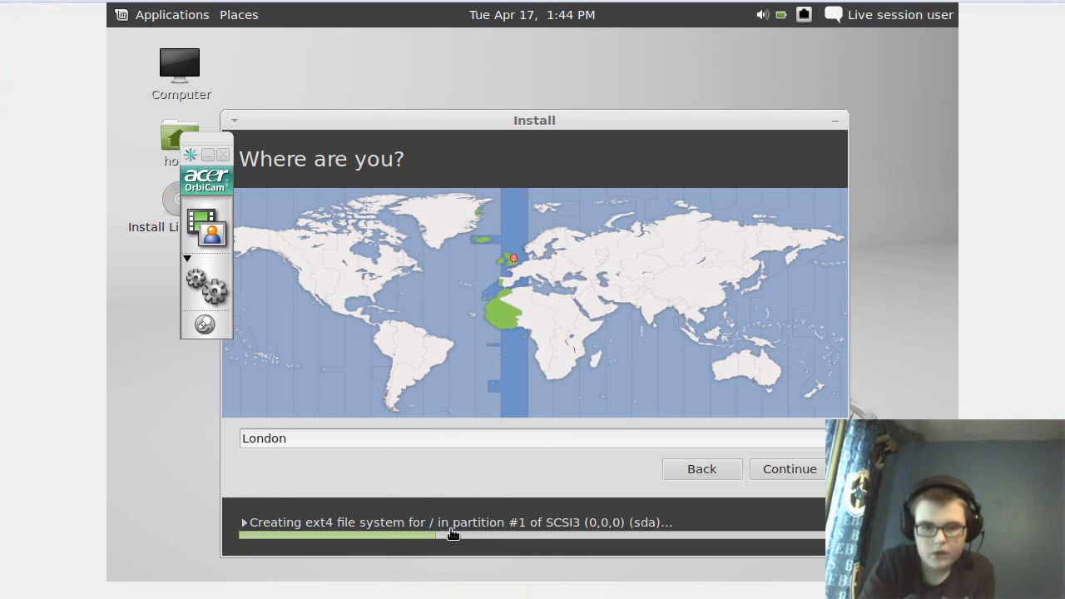
left_click(355, 578)
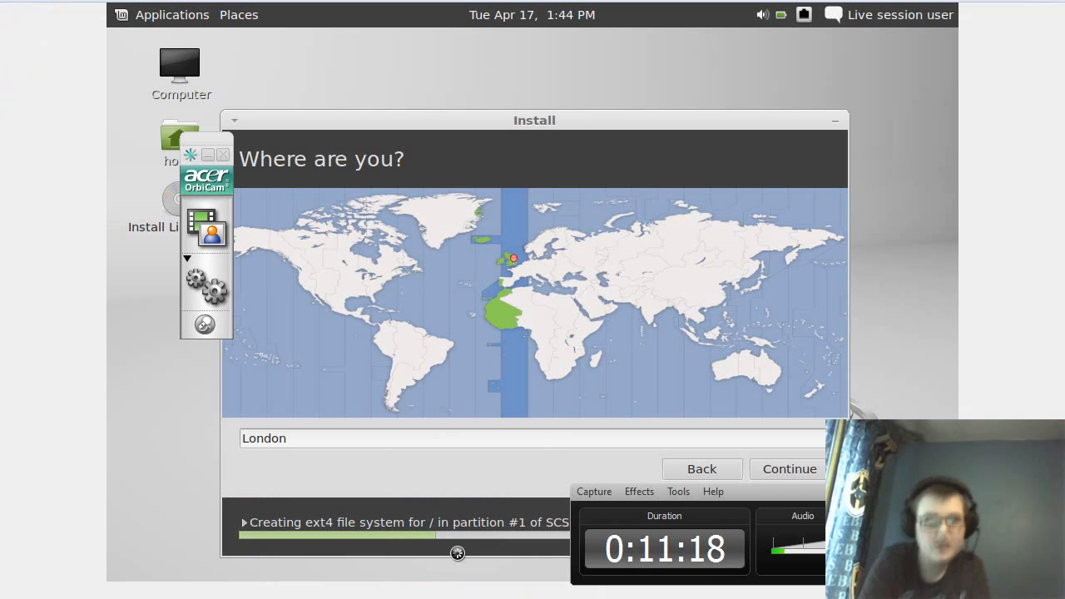
left_click(789, 468)
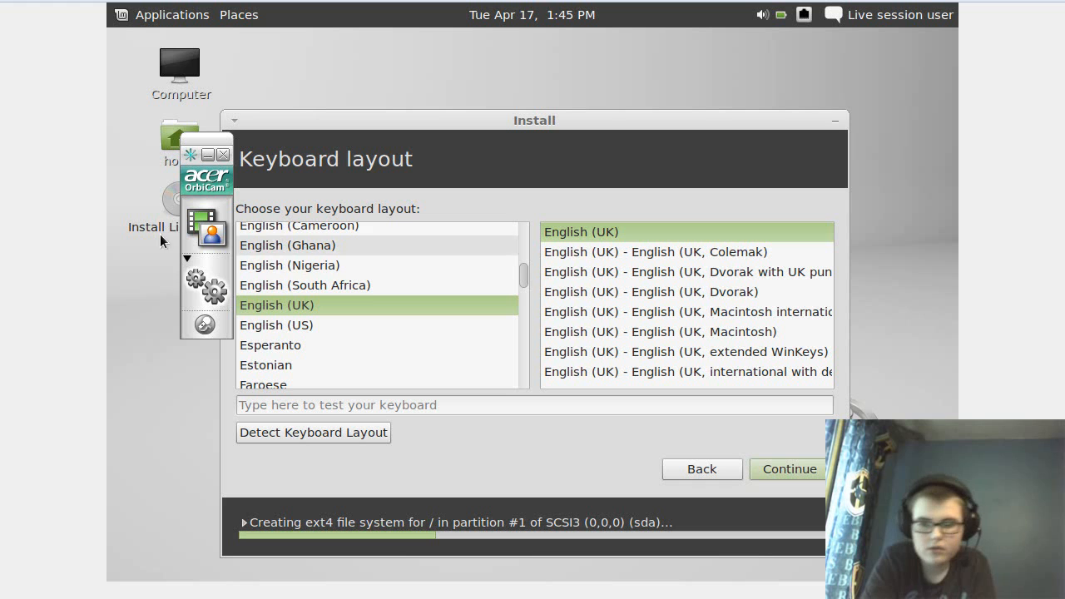
Accept the English (UK) keyboard layout and move toward the Who are you? page.
left_click_drag(207, 176, 1036, 356)
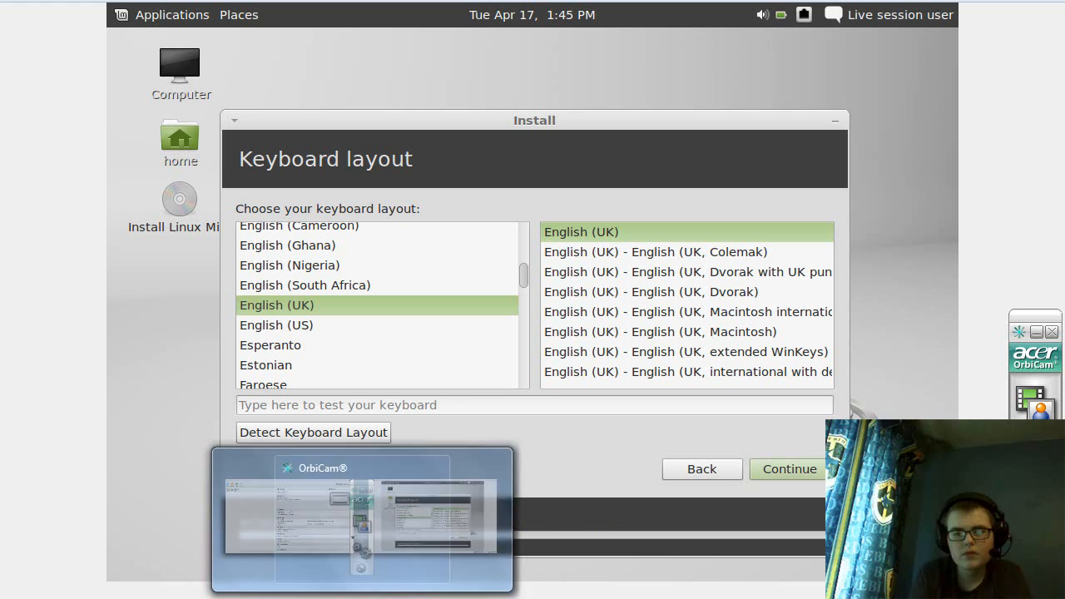
left_click(332, 597)
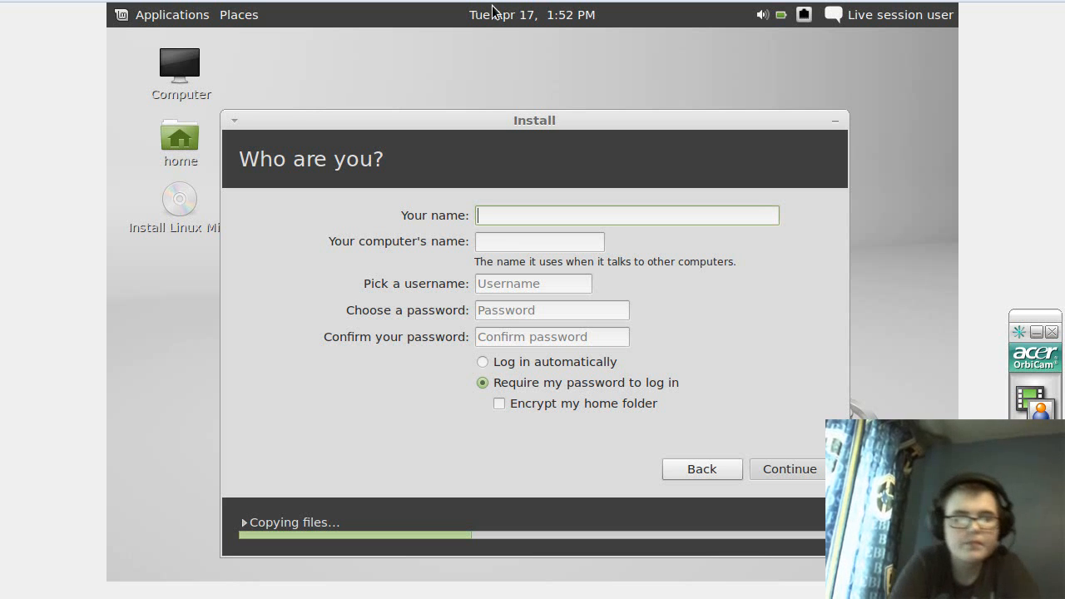
Dismiss the window menu and put focus in the Your name field of the Who are you? page.
key("alt+space")
left_click(499, 217)
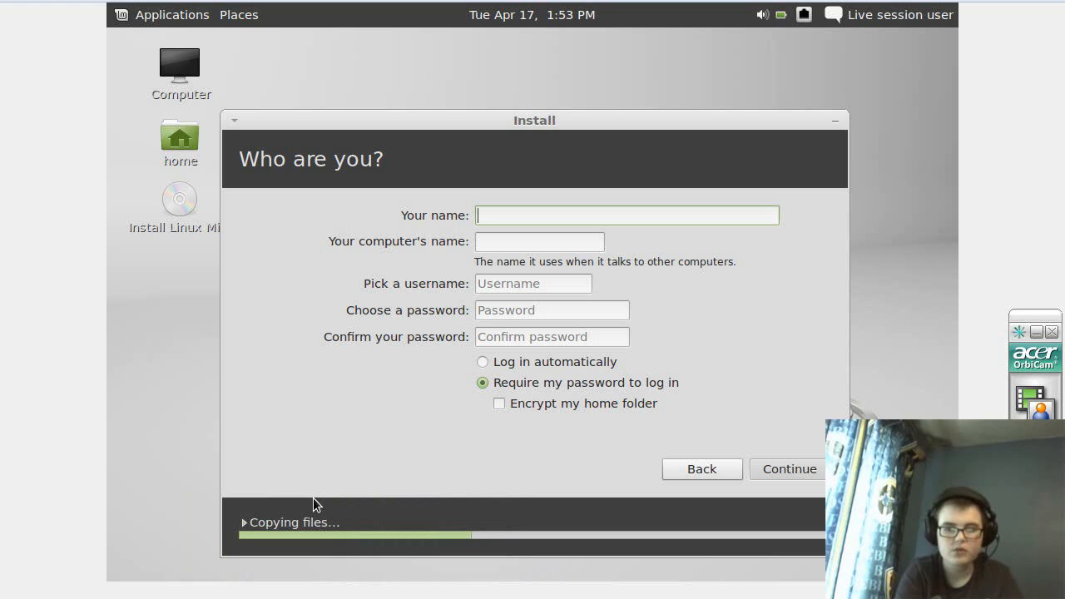
left_click(274, 595)
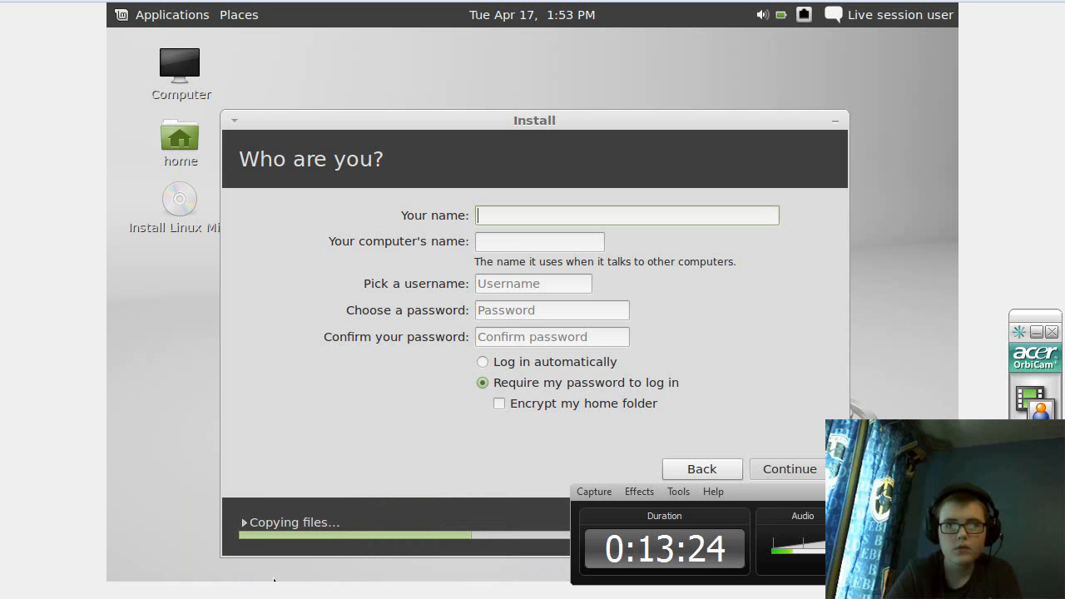